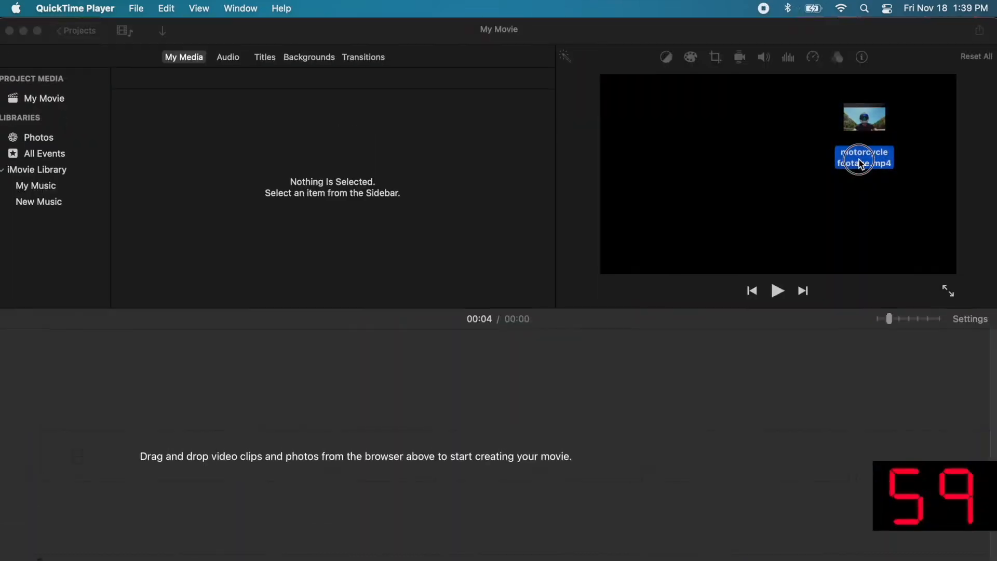
Step: Drag the helmet-cam footage from the browser into the My Movie timeline, making it 00:28 long
left_click_drag(859, 163, 41, 467)
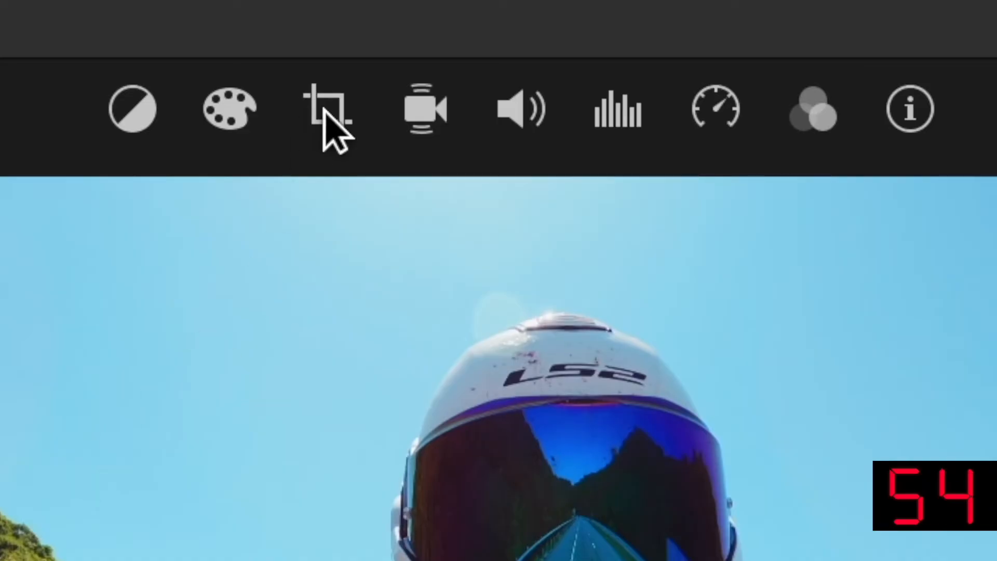
Step: Rotate the helmet-cam clip 90° clockwise, apply Crop to Fill, and nudge the crop area down
left_click(329, 110)
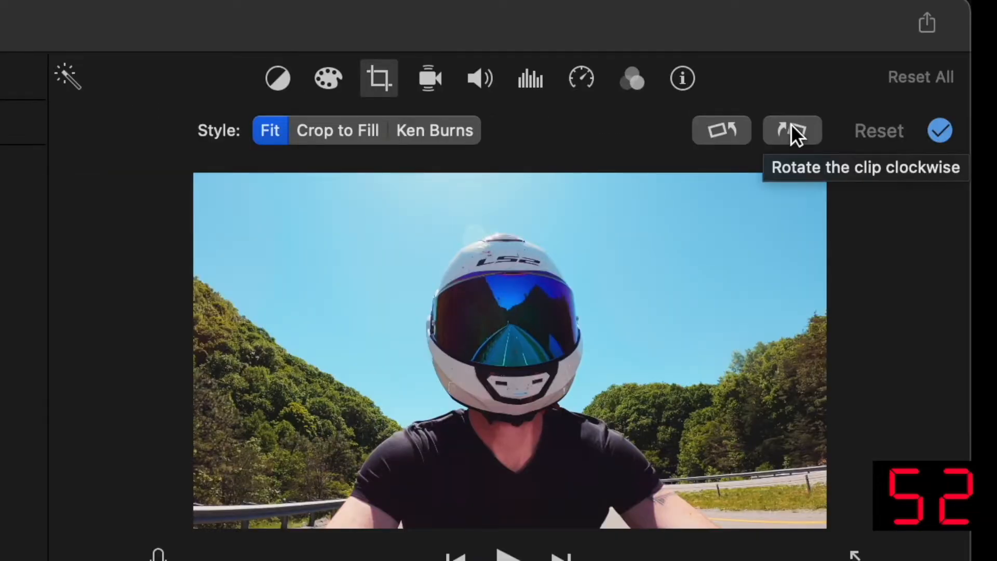
left_click(792, 127)
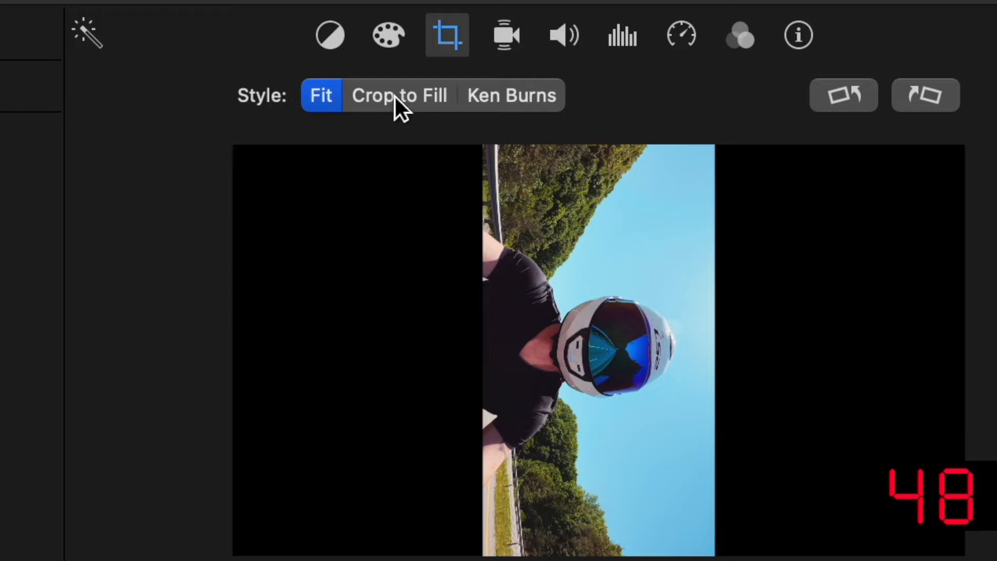
left_click(395, 97)
left_click_drag(512, 280, 510, 290)
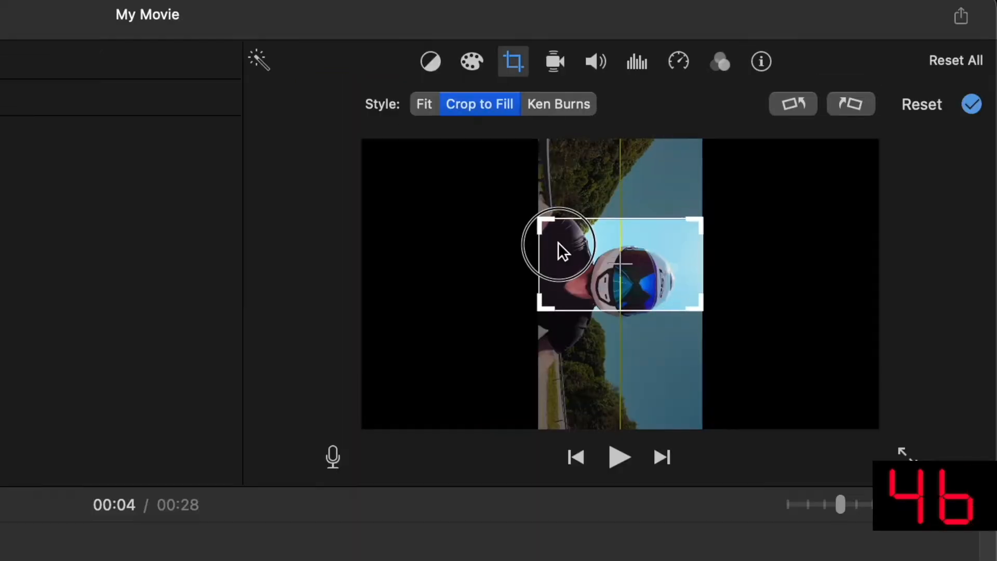
left_click_drag(558, 242, 557, 260)
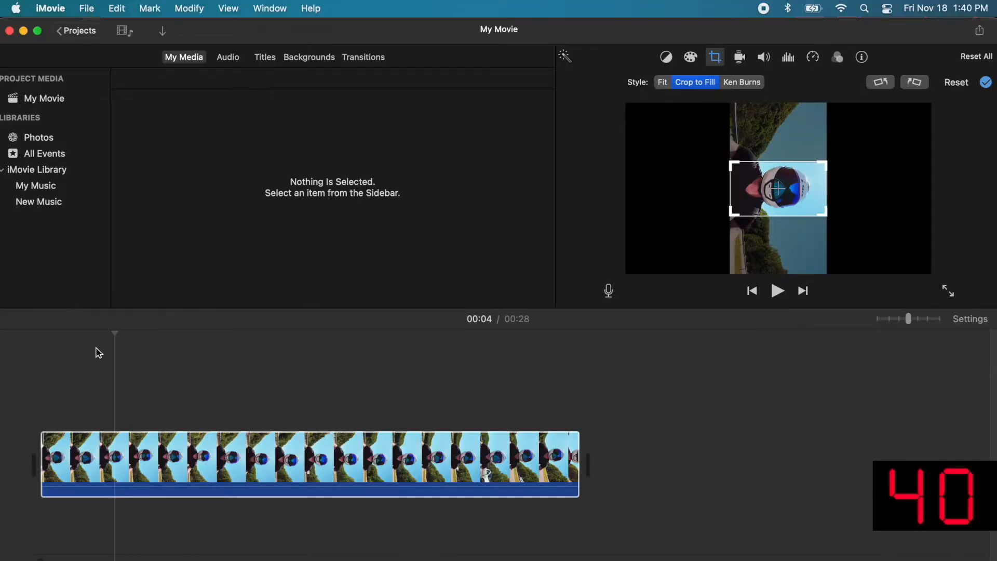
Step: Apply the crop and play back the cropped clip
left_click(98, 364)
key("space")
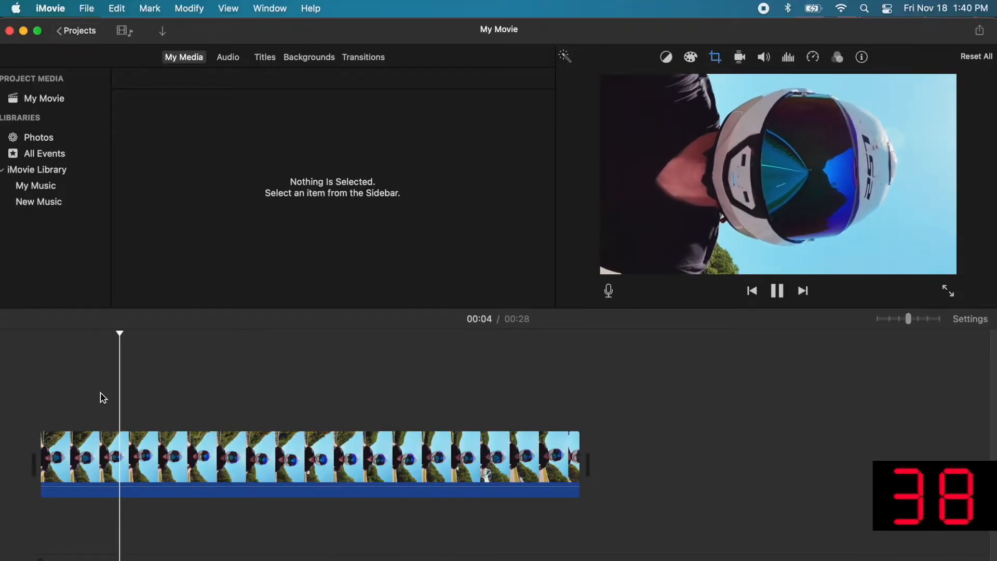
key("space")
Step: Export the movie as a 1080p, High-quality file named My Movie to the Desktop
left_click(87, 9)
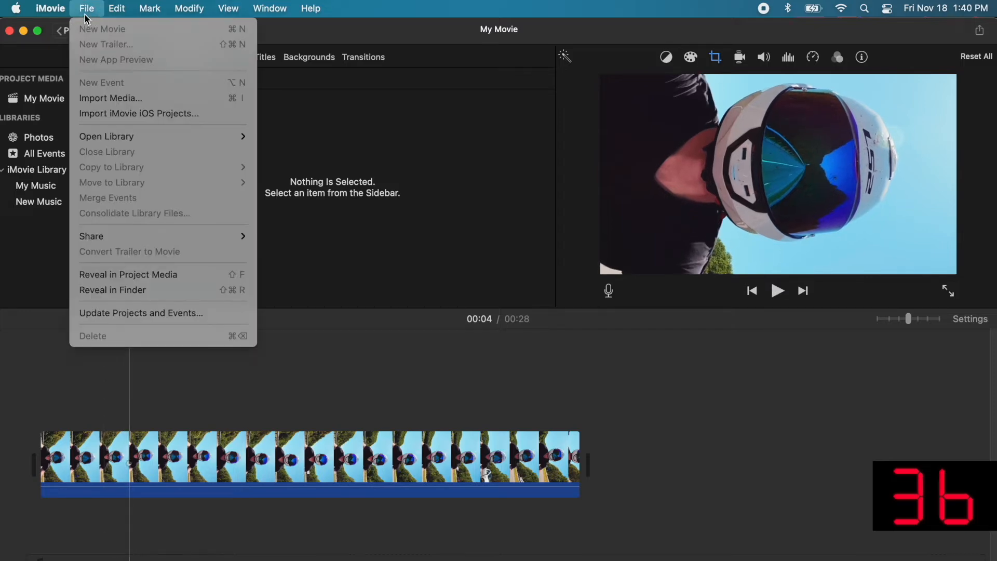
mouse_move(166, 237)
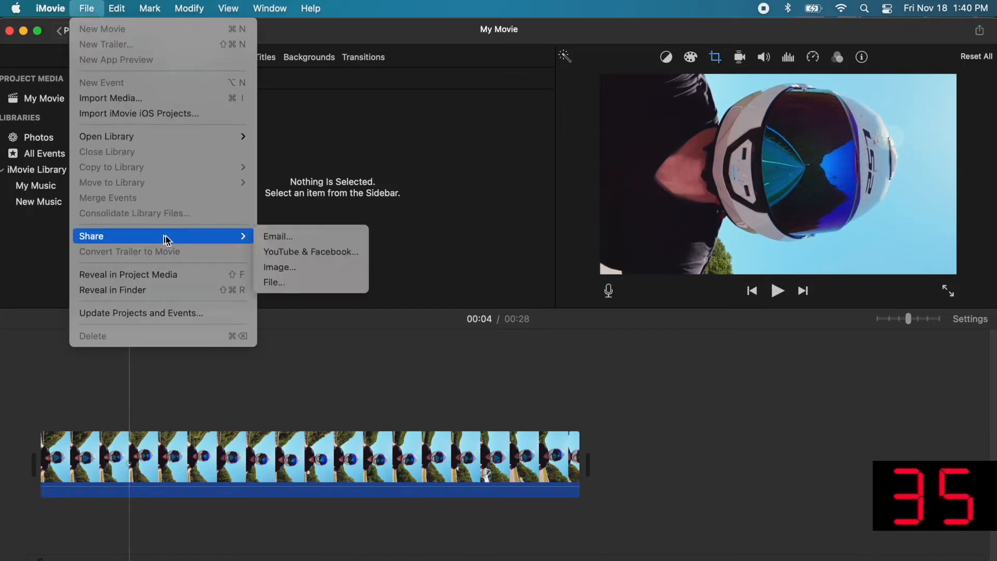
left_click(276, 284)
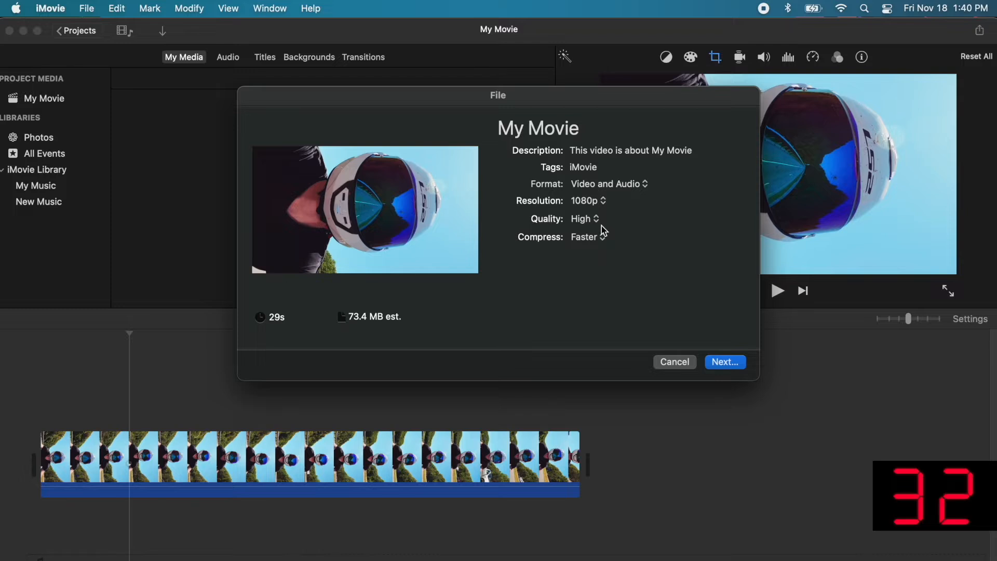
left_click(725, 362)
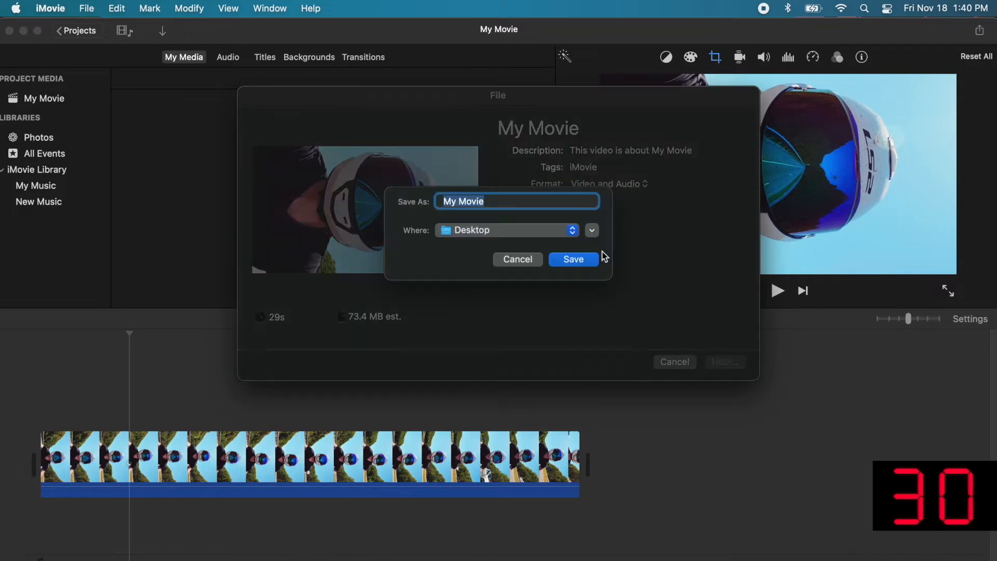
left_click(571, 261)
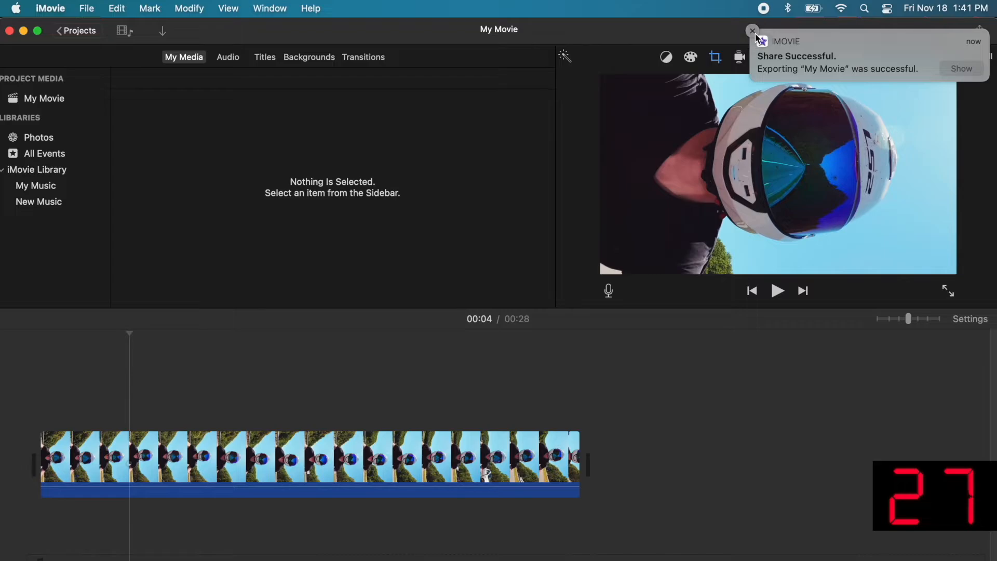
Step: Dismiss the export notice and open the exported My Movie file from the desktop in QuickTime
left_click(755, 34)
key("F11")
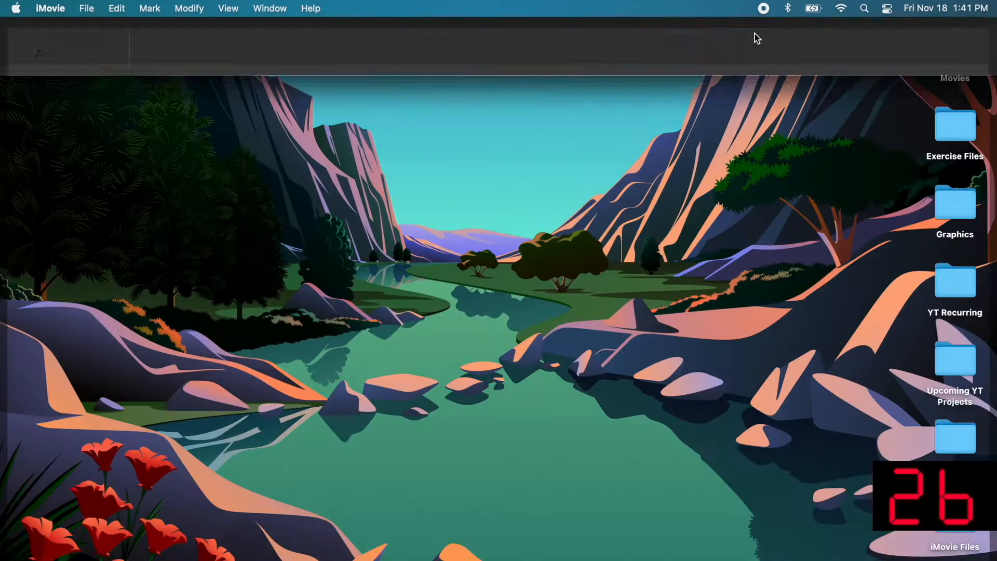
double_click(942, 123)
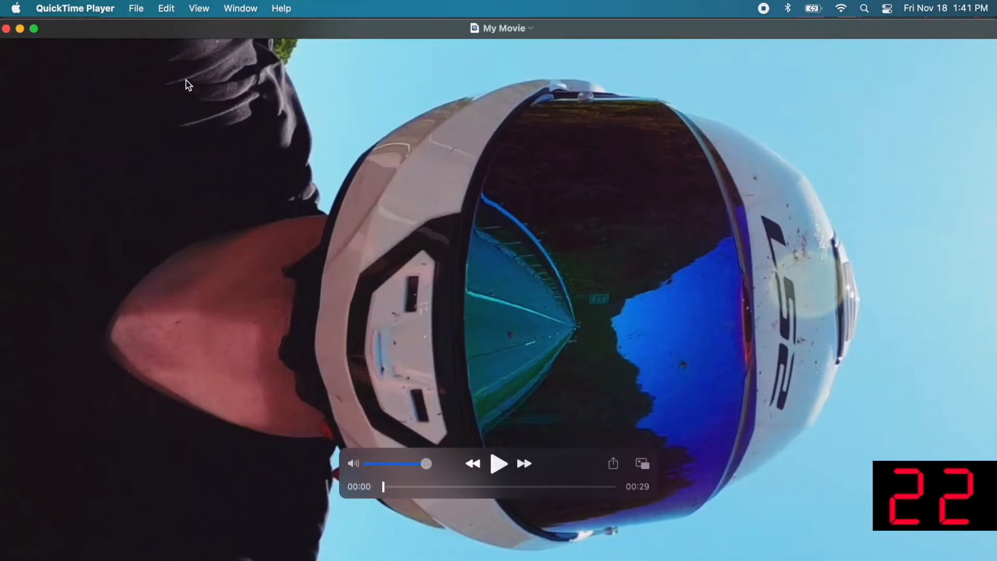
Step: Rotate the video left so it stands upright and save it as 'vertical version'
left_click(165, 9)
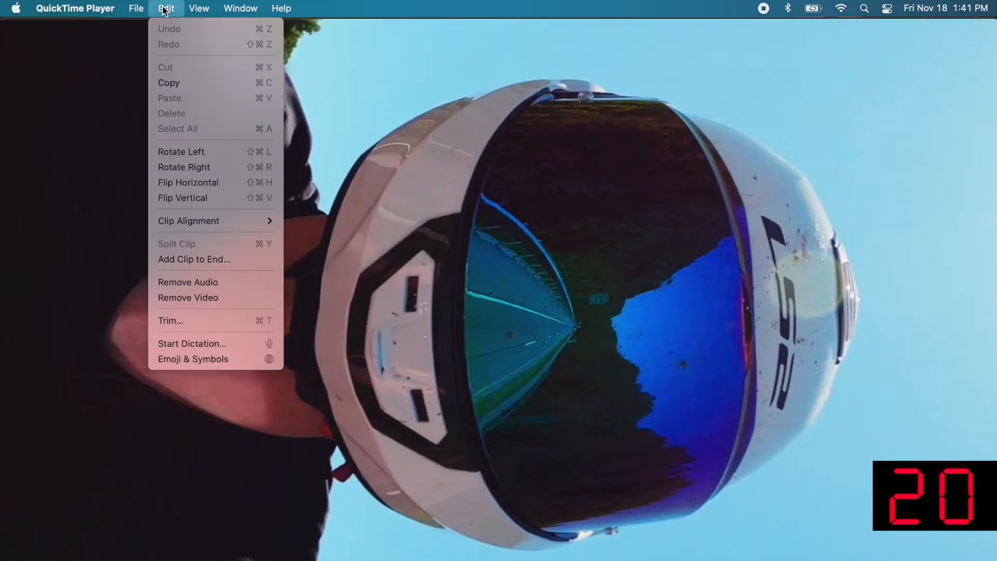
left_click(176, 151)
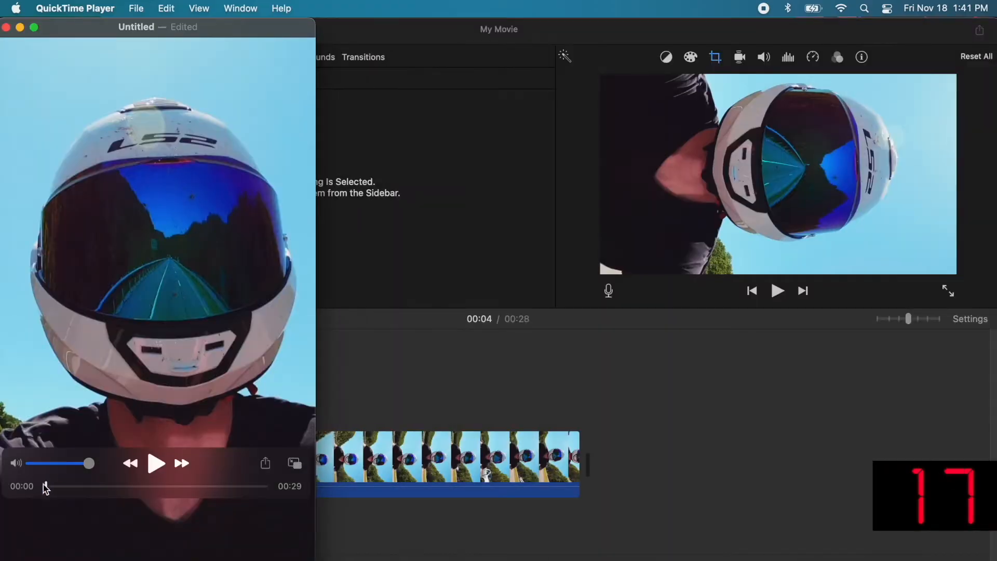
left_click_drag(45, 487, 125, 481)
key("super+w")
type("vertical version")
key("Return")
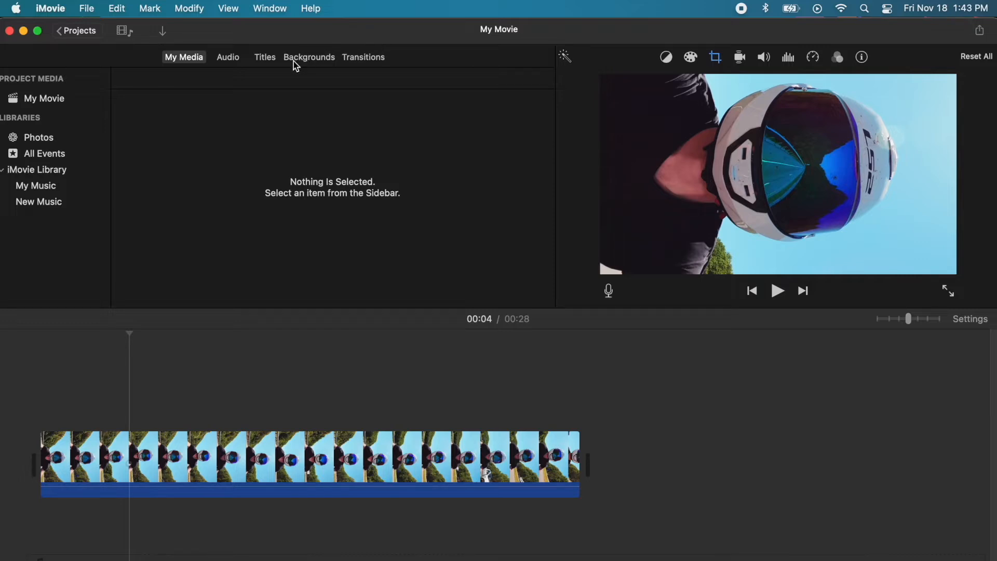
Step: Show the Backgrounds browser and scroll down to the Gradient row with Gradient Blue
left_click(312, 60)
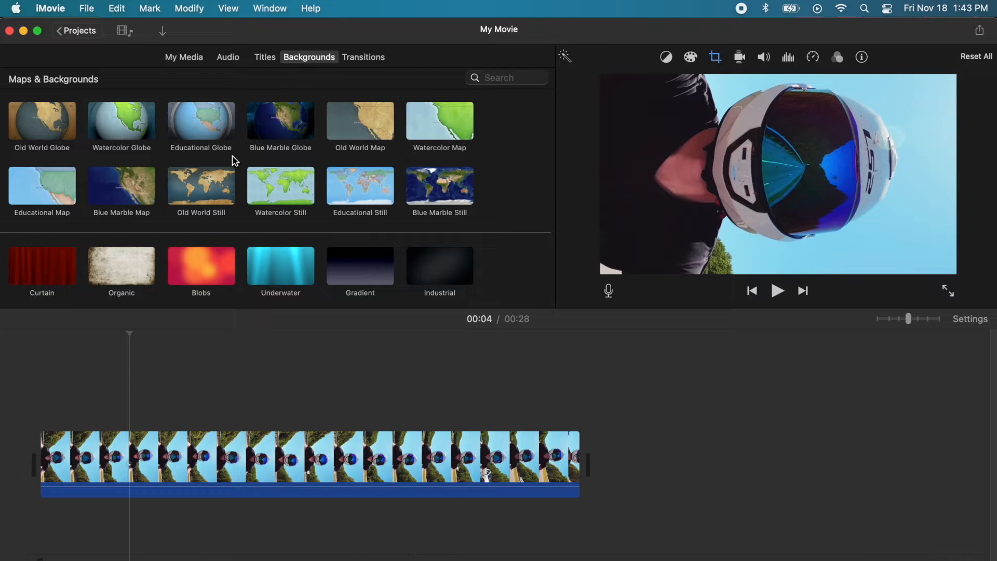
scroll(227, 170, "down", 5)
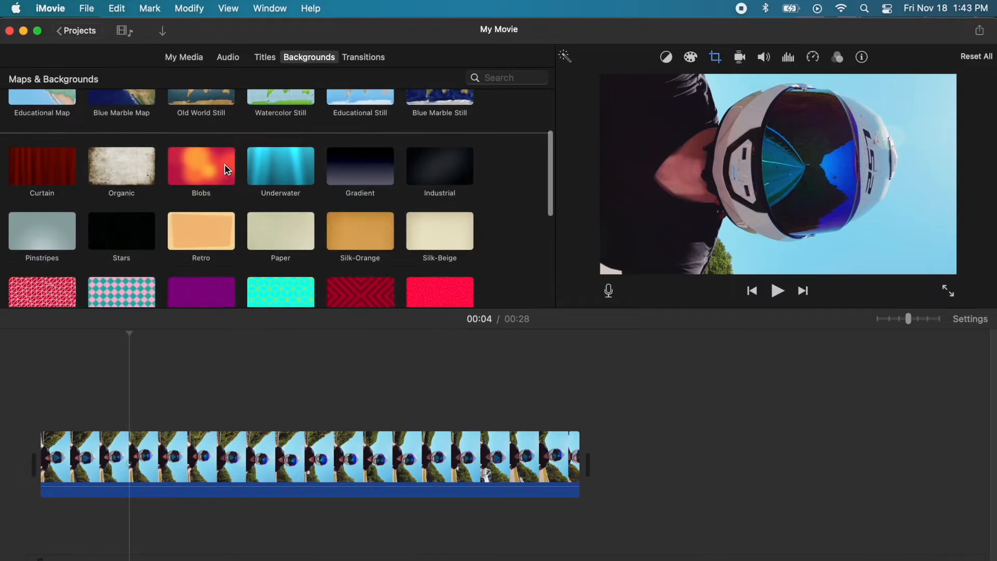
scroll(227, 170, "down", 2)
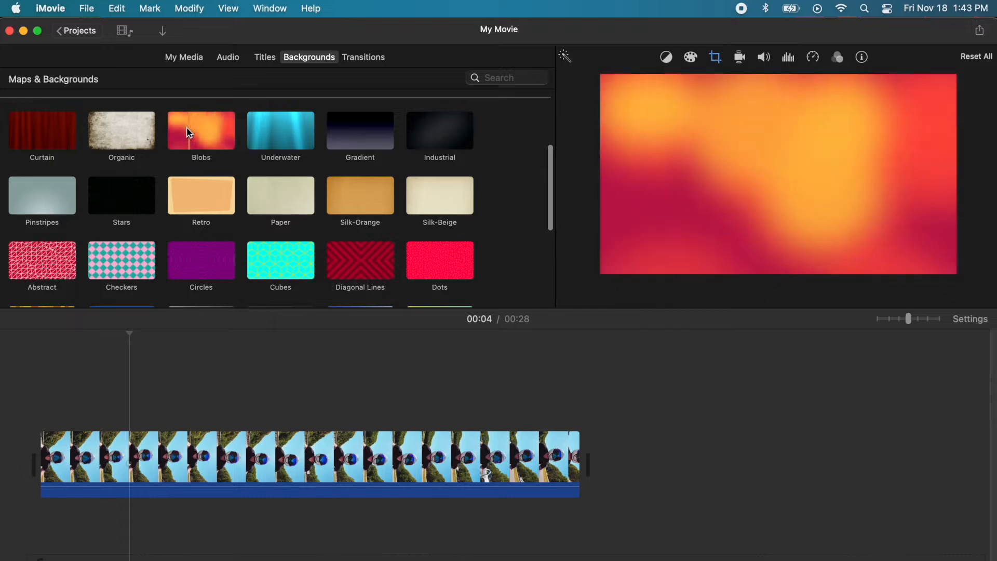
scroll(262, 196, "down", 5)
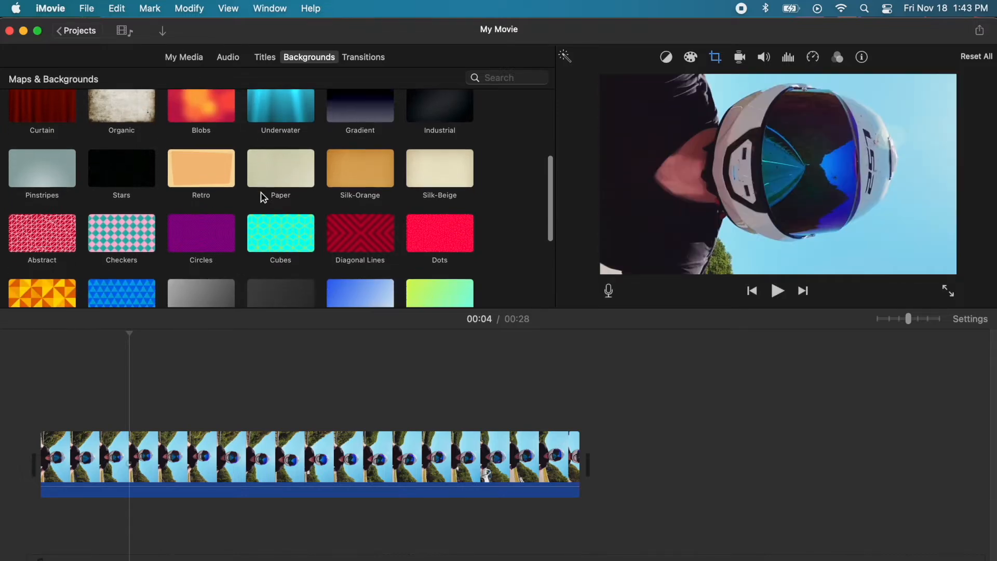
scroll(263, 197, "down", 3)
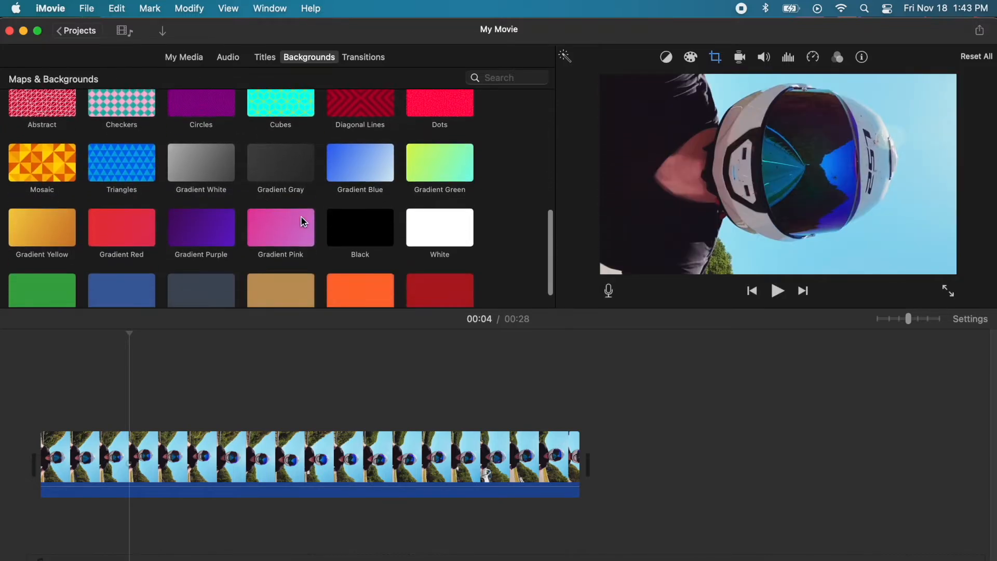
scroll(301, 221, "down", 2)
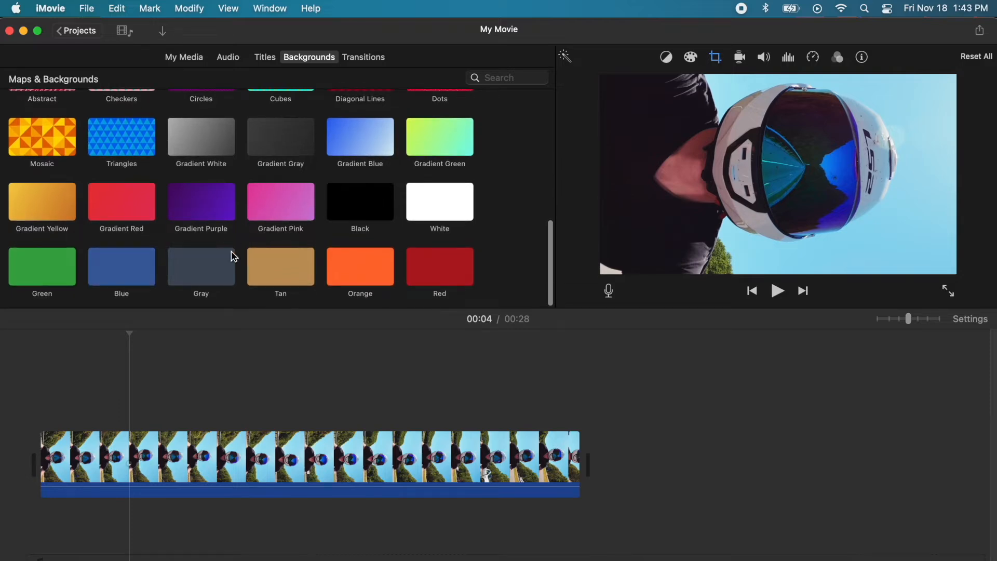
scroll(213, 257, "up", 3)
scroll(211, 251, "down", 3)
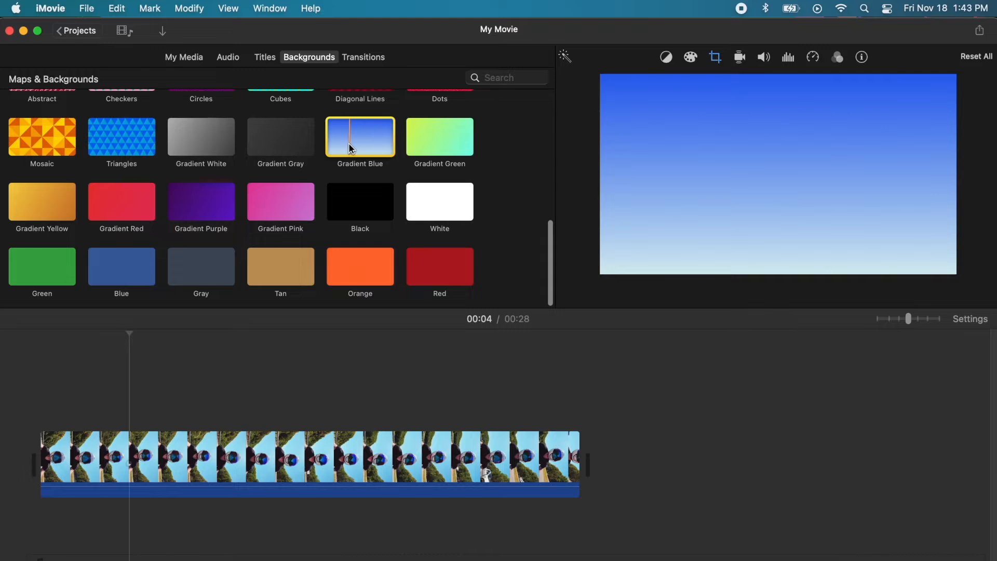
Step: Place Gradient Blue beneath the helmet-cam clip and stretch it to the full 29.0s
left_click_drag(352, 148, 597, 446)
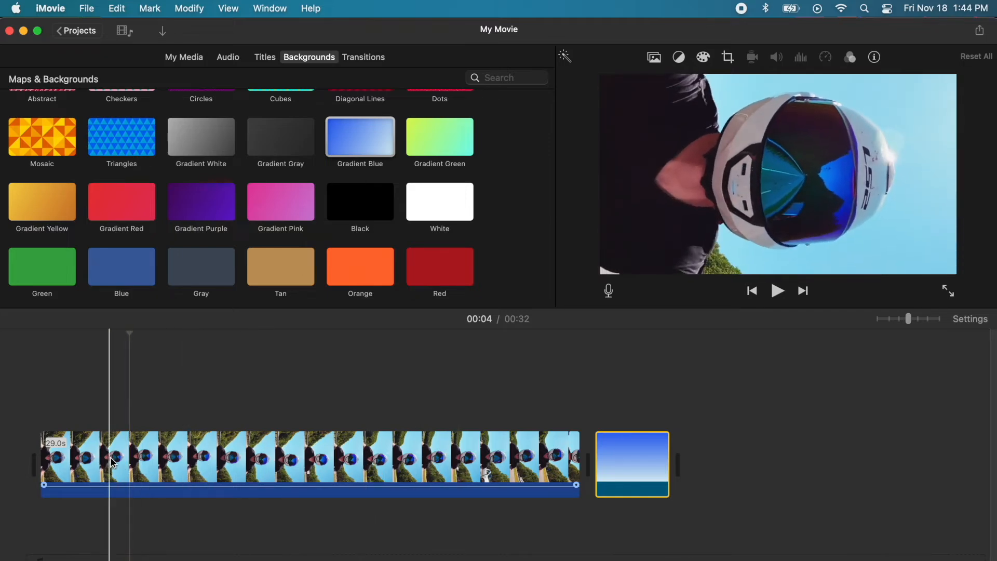
left_click_drag(125, 460, 184, 396)
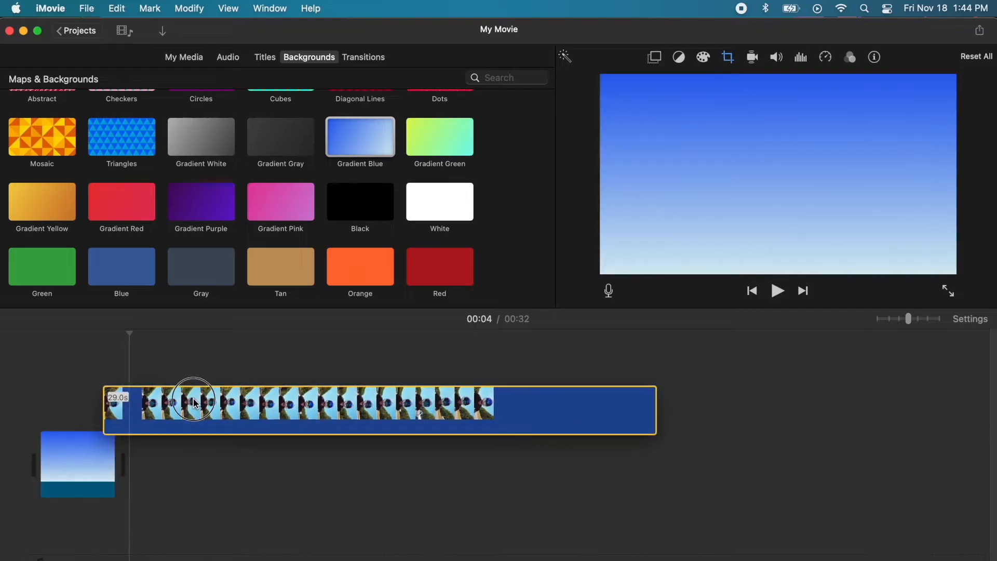
left_click_drag(297, 270, 177, 263)
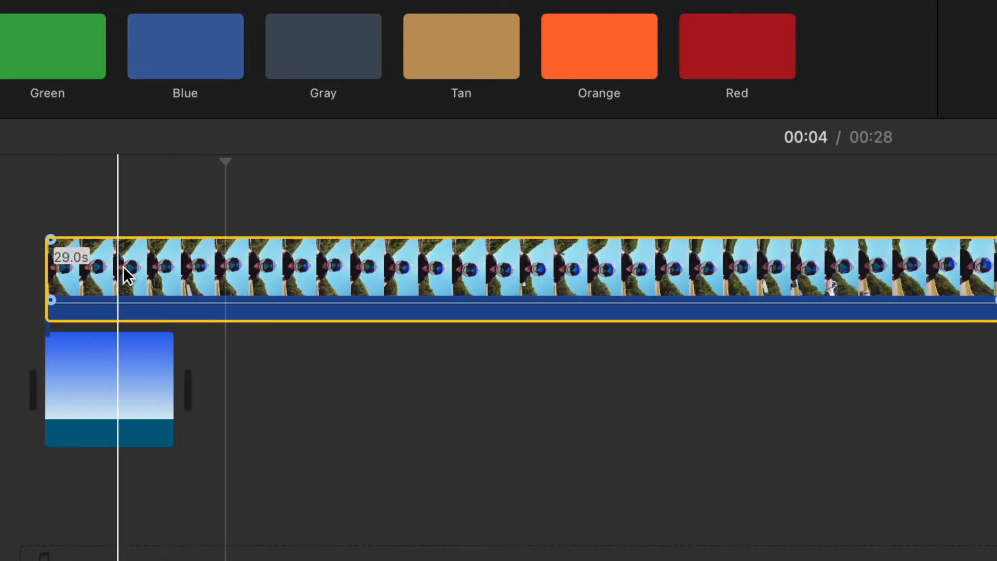
left_click_drag(173, 341, 908, 373)
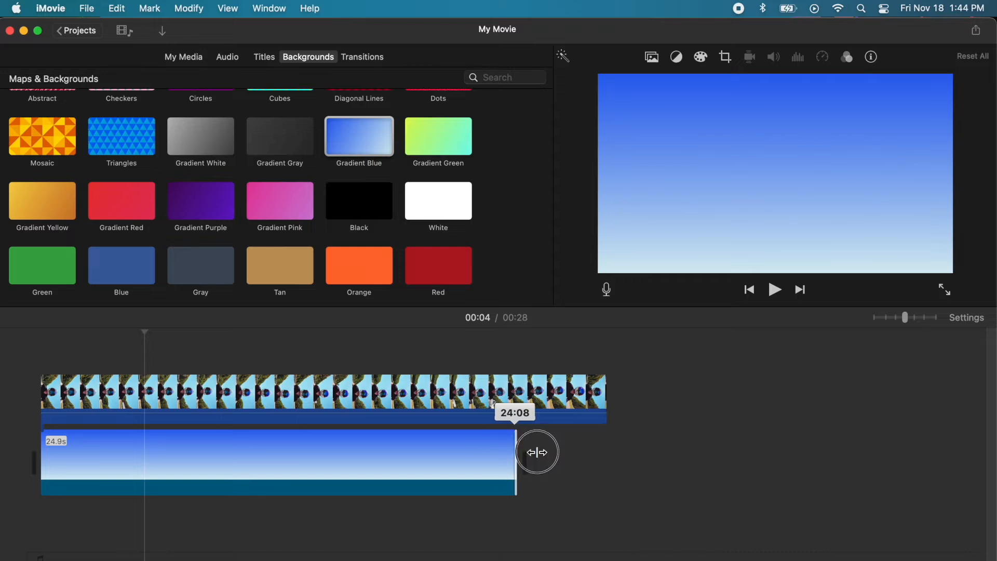
left_click_drag(537, 453, 590, 465)
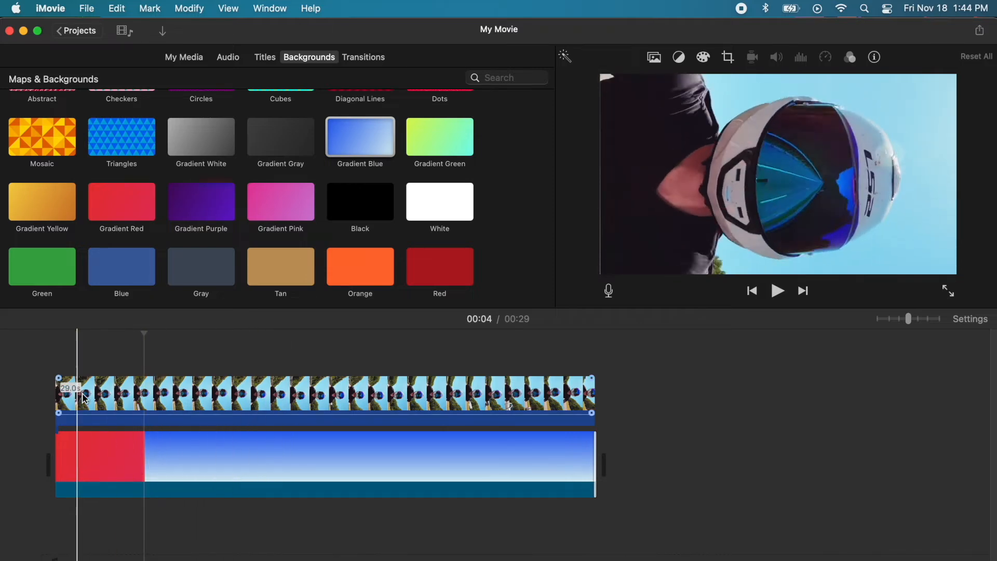
Step: Open the helmet clip's crop settings and shift the crop area right and slightly down
left_click(98, 393)
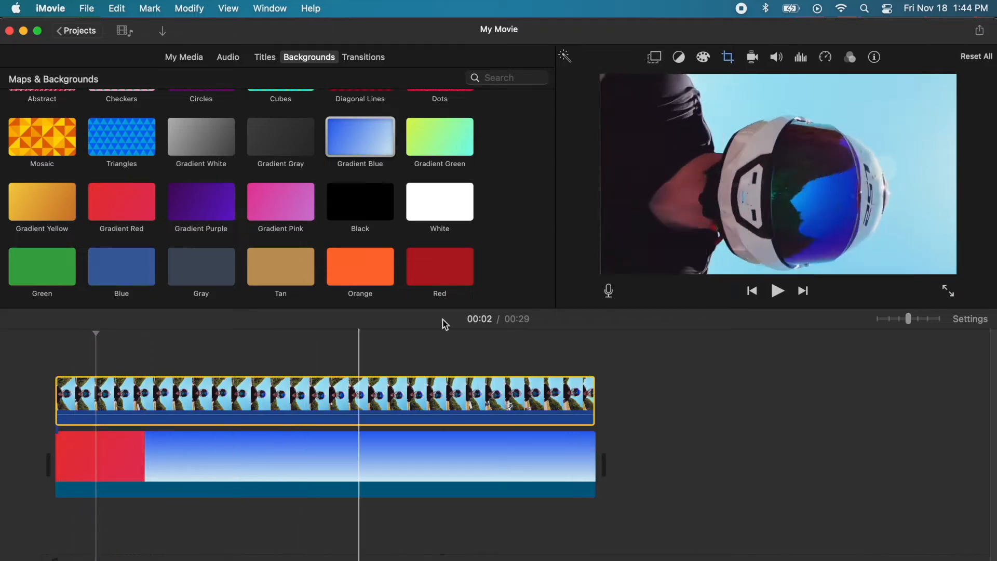
left_click(728, 58)
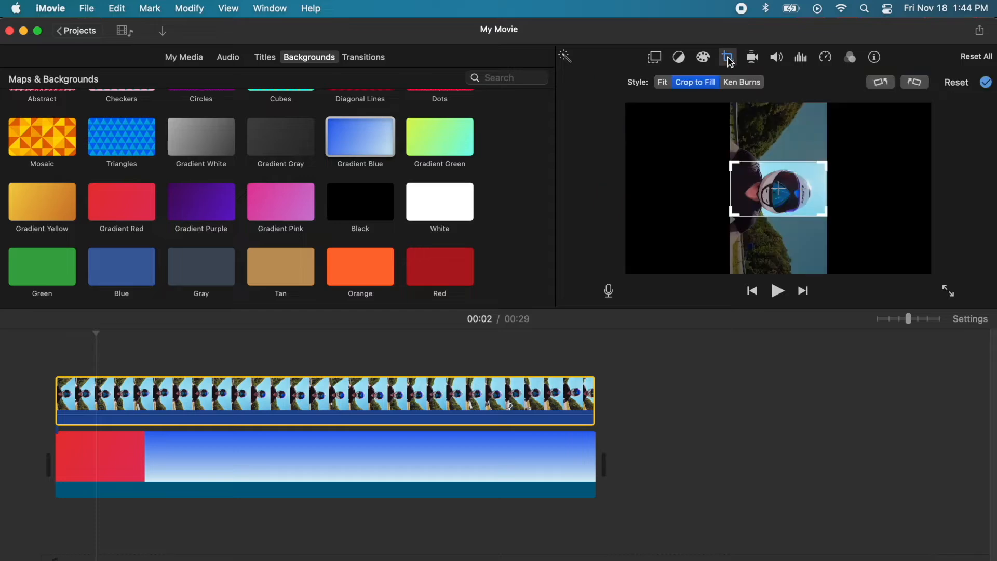
left_click_drag(735, 168, 721, 157)
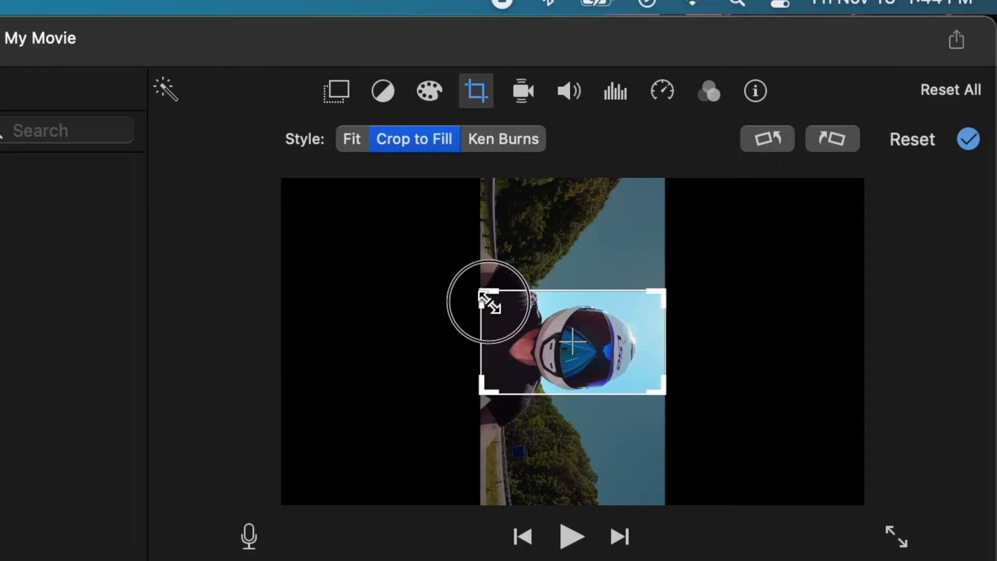
left_click_drag(464, 284, 456, 278)
mouse_move(524, 322)
left_mouse_down()
mouse_move(540, 325)
mouse_move(538, 334)
mouse_move(539, 324)
left_mouse_up()
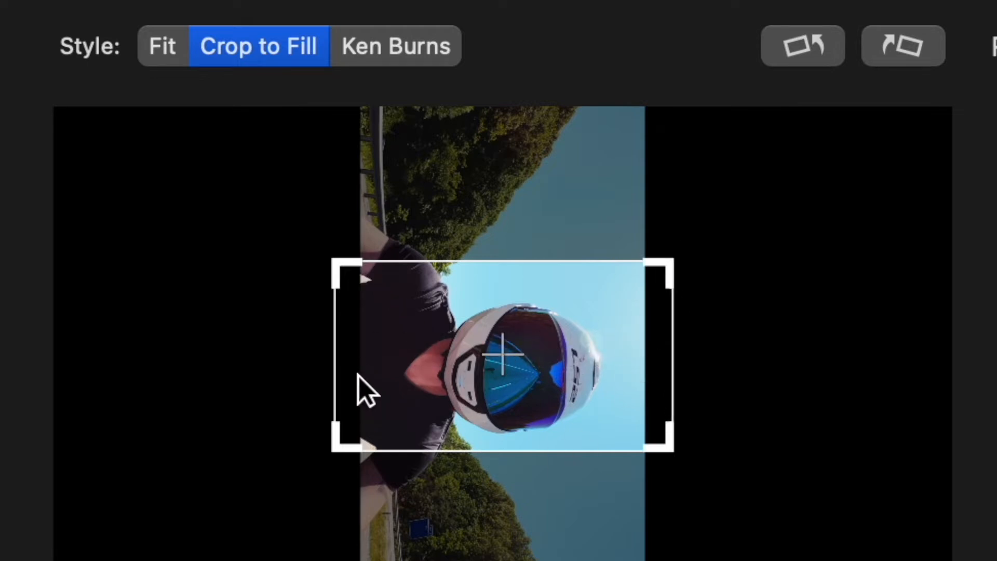
Step: Enlarge the crop box over the rider, apply it, and play from the start
left_click_drag(341, 269, 340, 268)
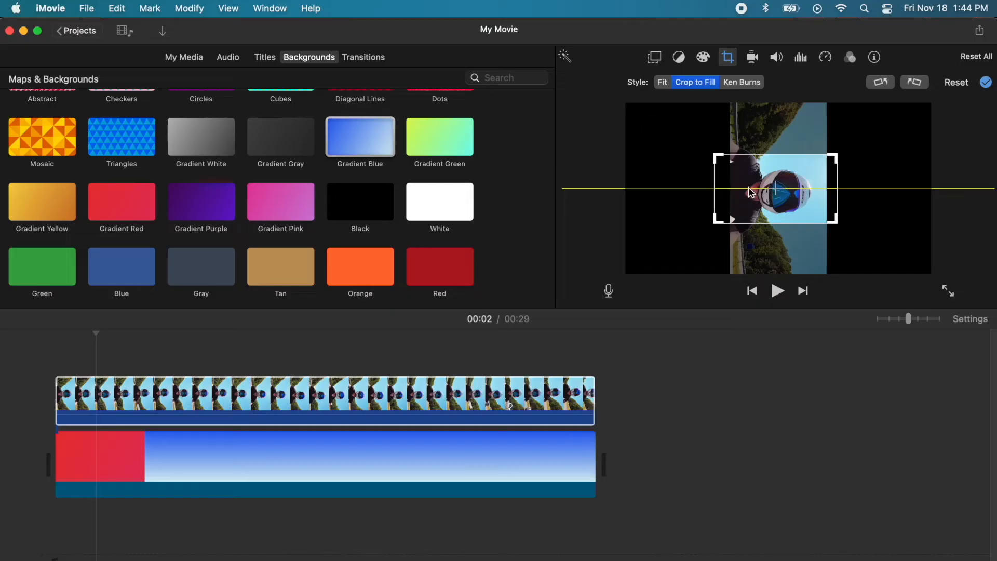
left_click_drag(751, 192, 753, 193)
left_click_drag(837, 157, 816, 179)
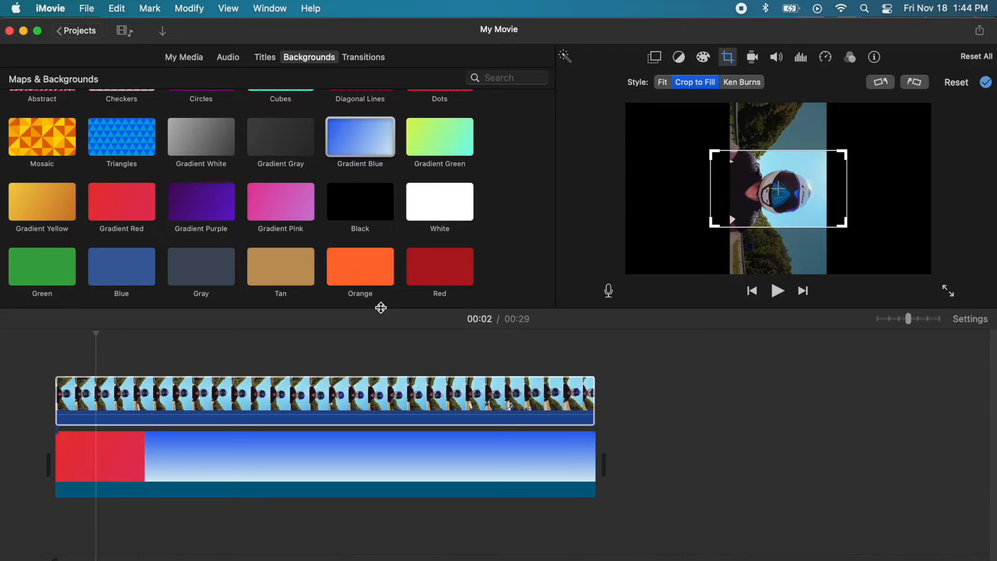
left_click(55, 367)
key("space")
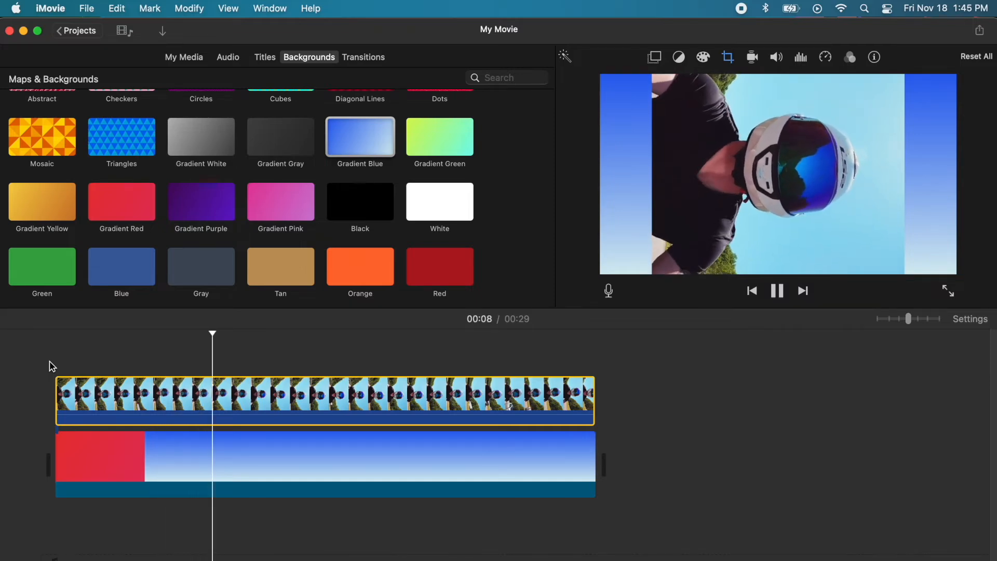
Step: Shift the helmet clip's crop frame right and down, apply it, and replay the preview
key("space")
left_click(145, 363)
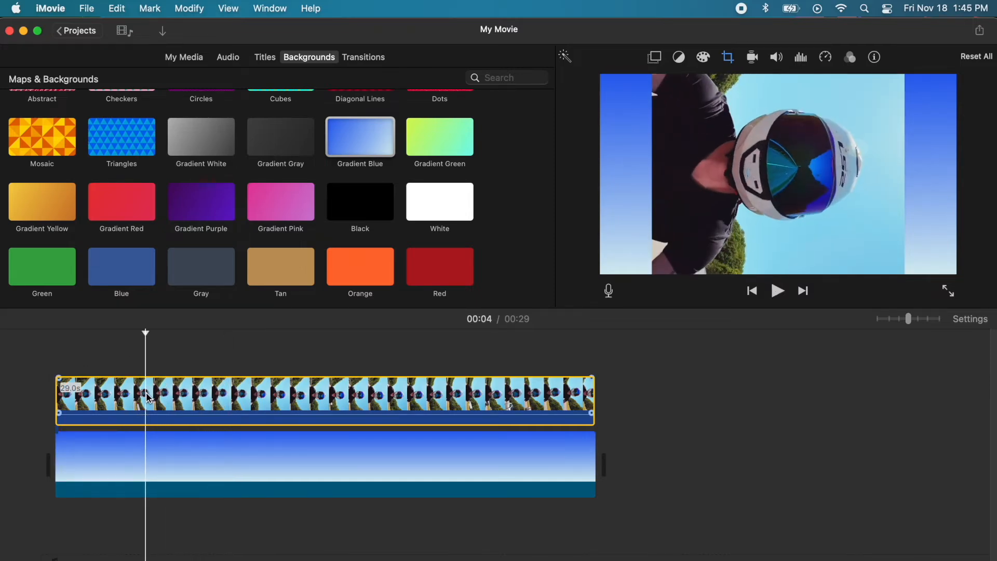
left_click(728, 58)
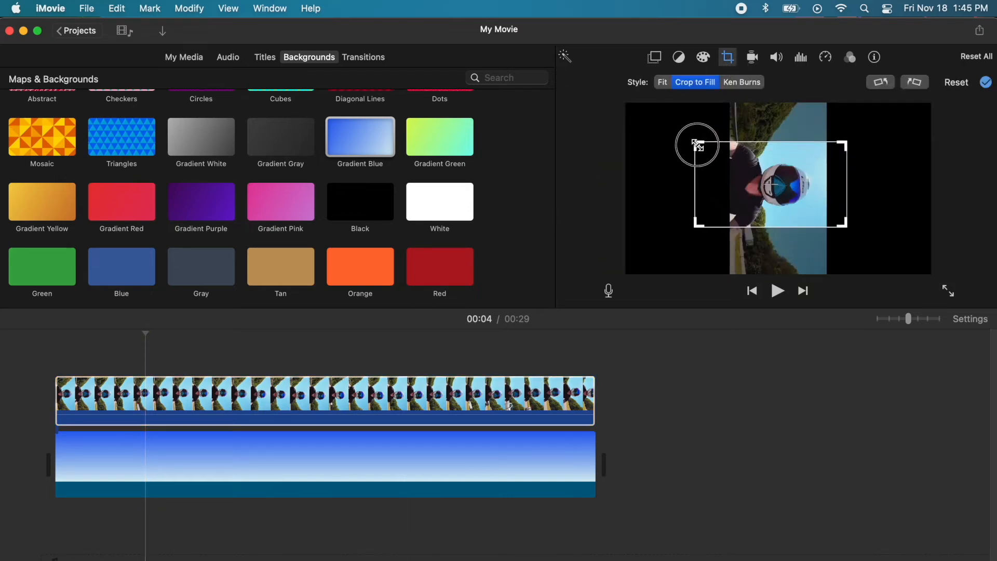
left_click_drag(736, 181, 740, 184)
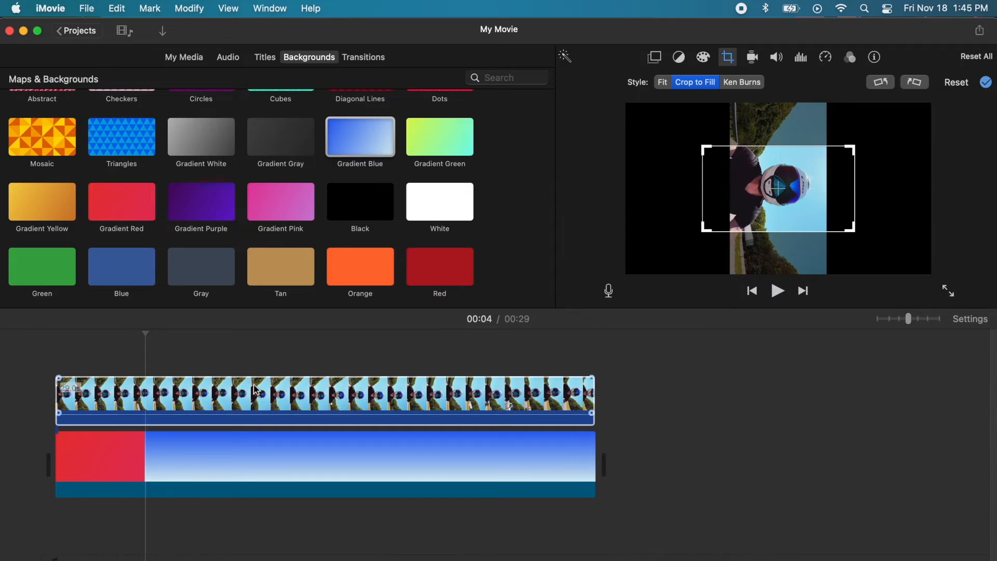
left_click(63, 359)
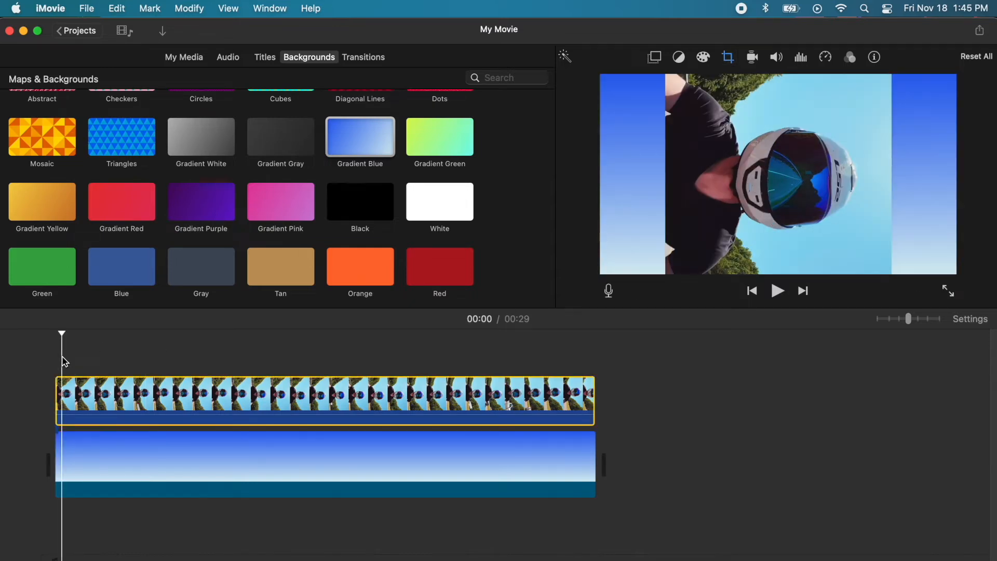
key("space")
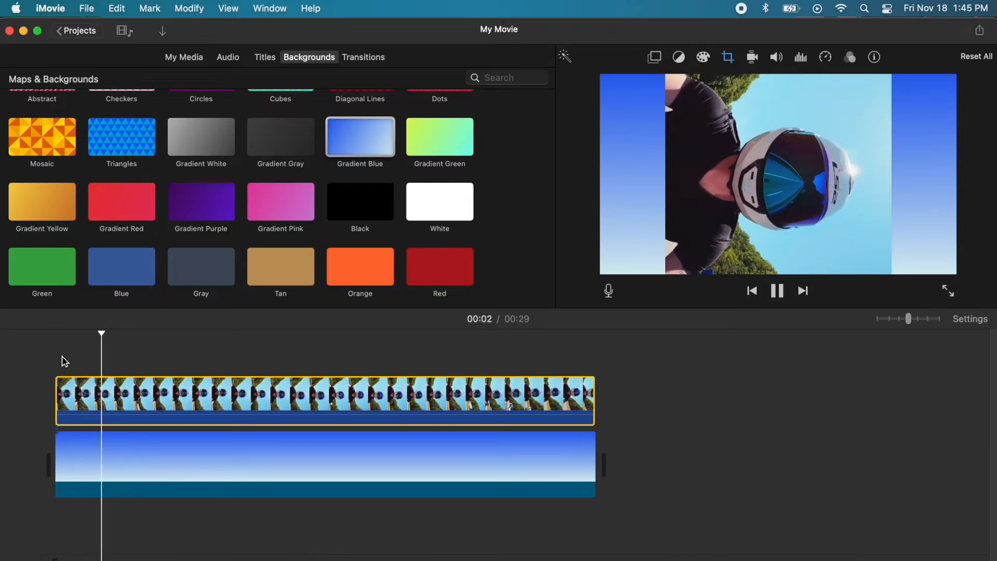
key("space")
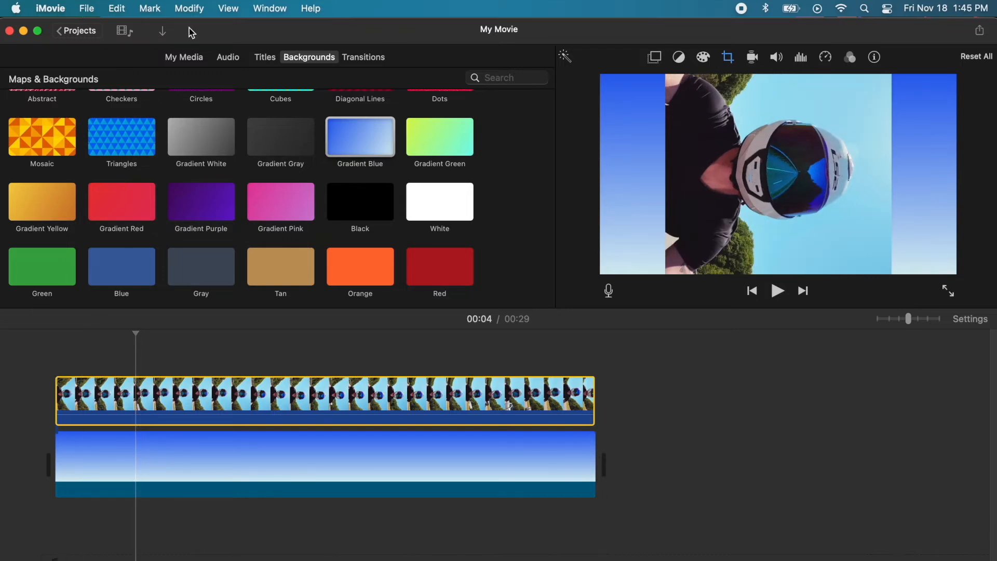
Step: Export the gradient-backed movie as a file to the Desktop, then reveal the desktop
left_click(184, 57)
left_click(88, 8)
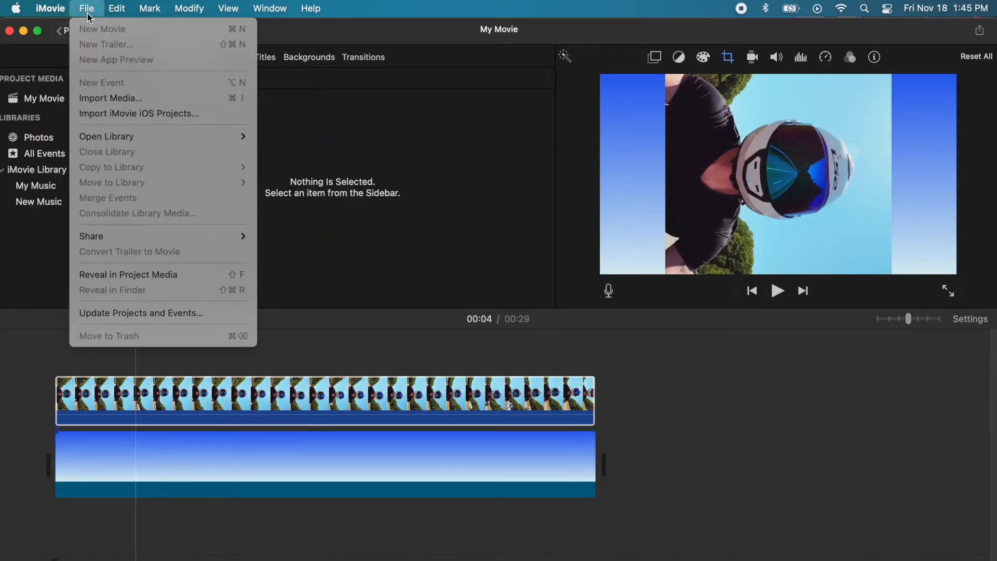
mouse_move(147, 236)
left_click(273, 282)
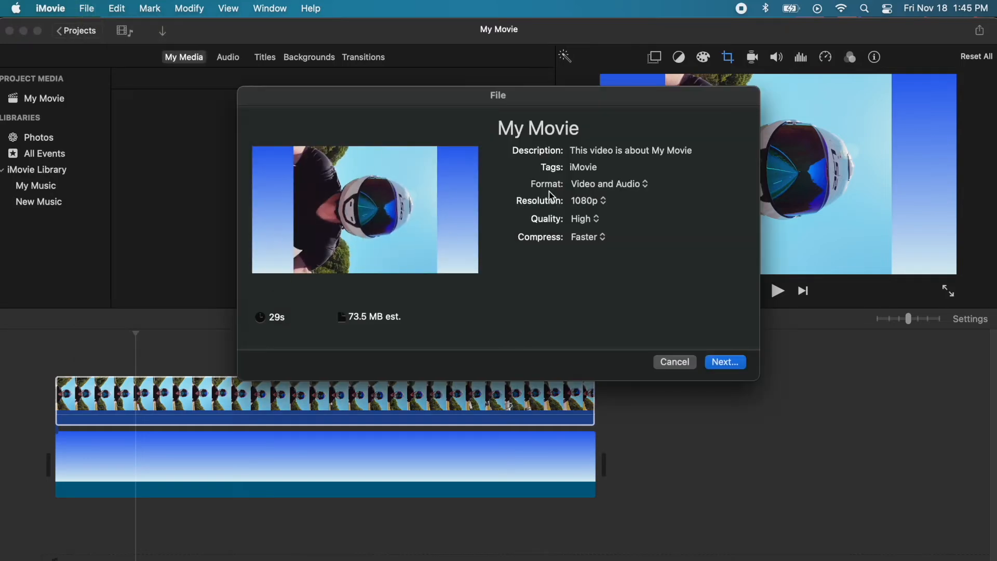
left_click(729, 363)
left_click(574, 260)
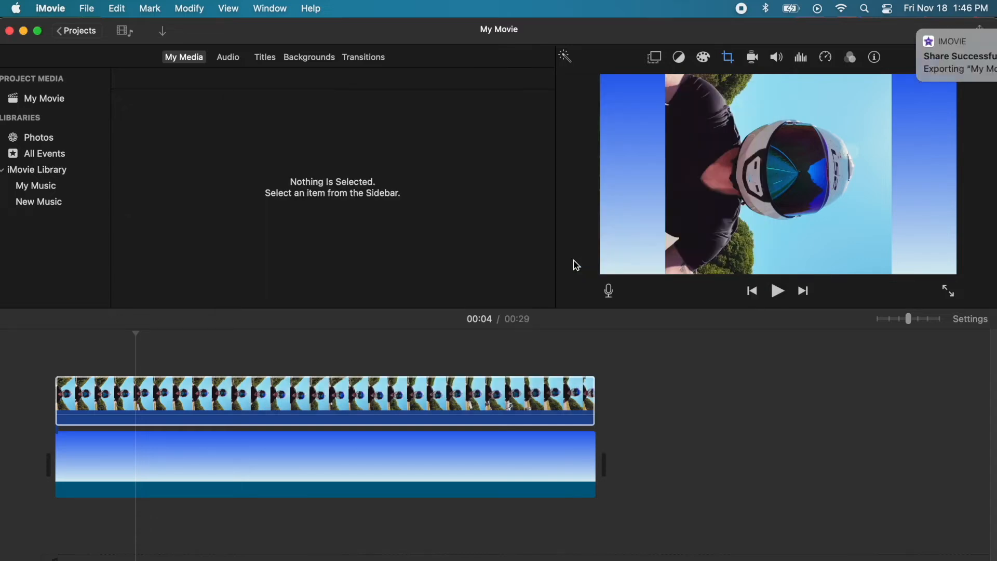
left_click(753, 31)
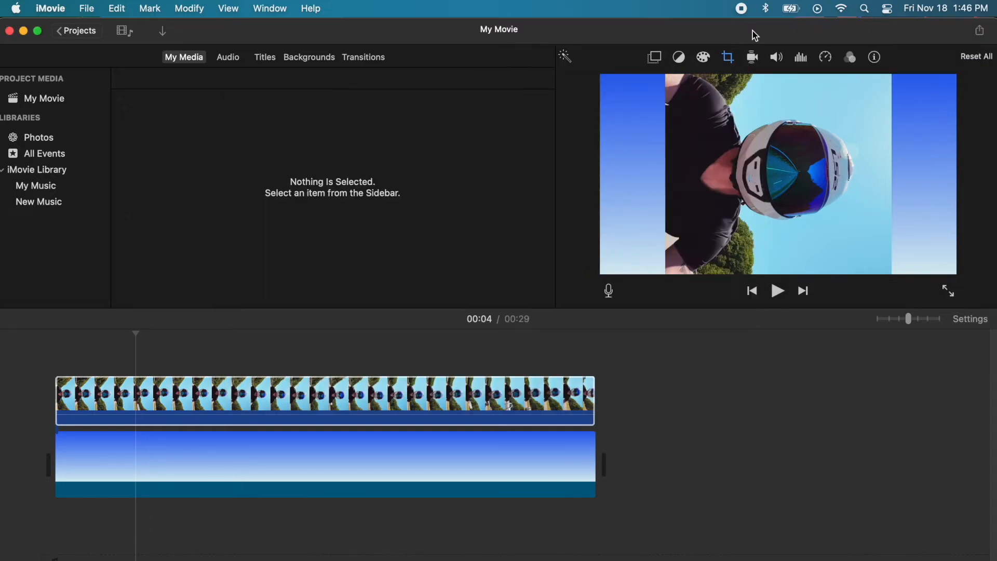
key("F11")
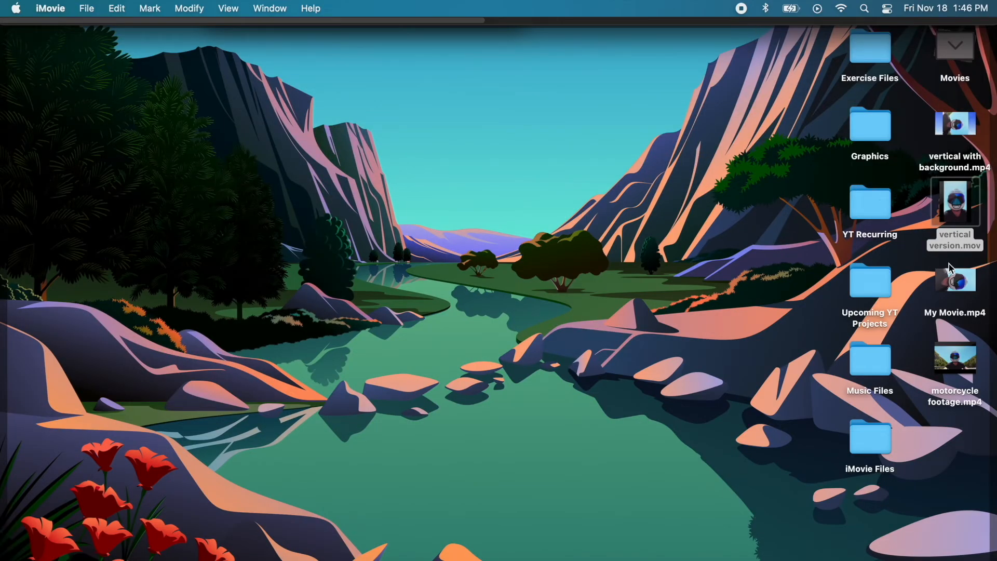
Step: Open vertical with background.mp4 in QuickTime and rotate it left to stand upright
left_click(944, 136)
double_click(945, 136)
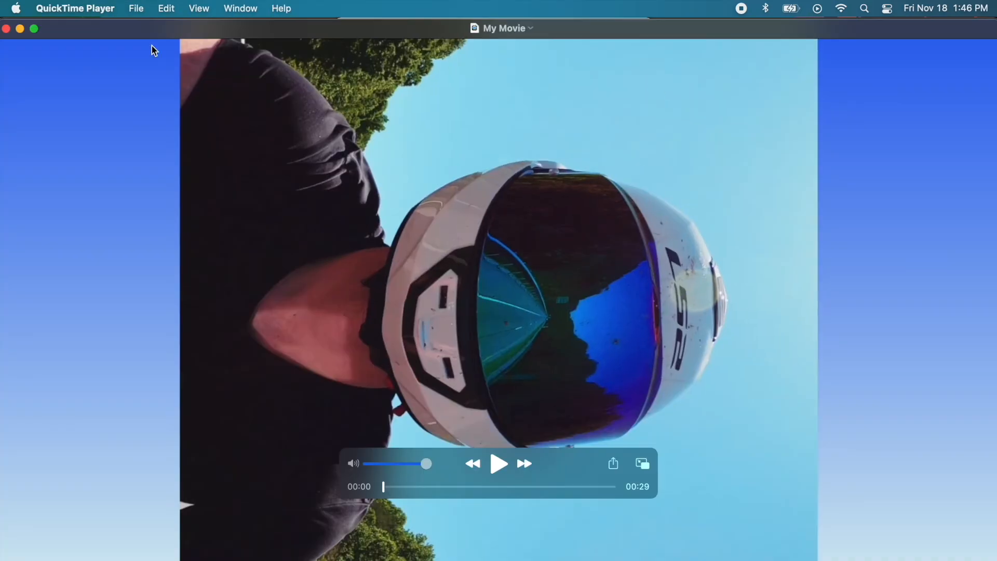
left_click(165, 9)
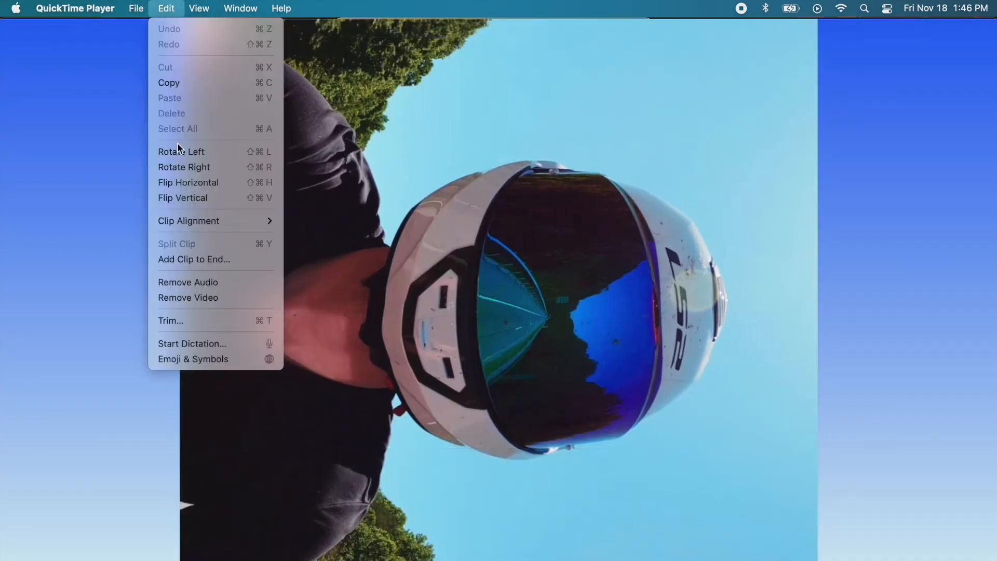
left_click(206, 151)
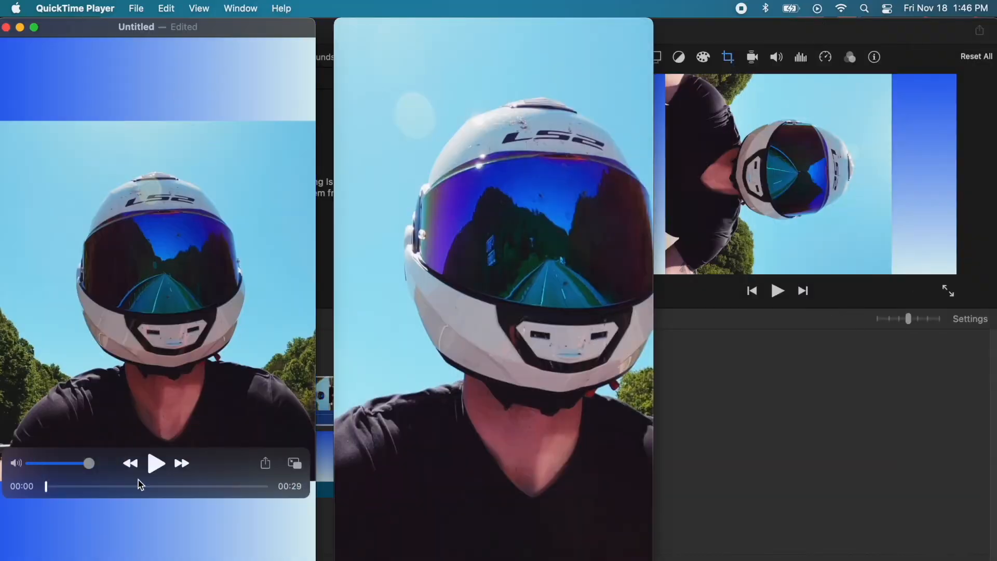
Step: Compare it against vertical version.mov, then close and save the rotated video to the Desktop
left_click(155, 464)
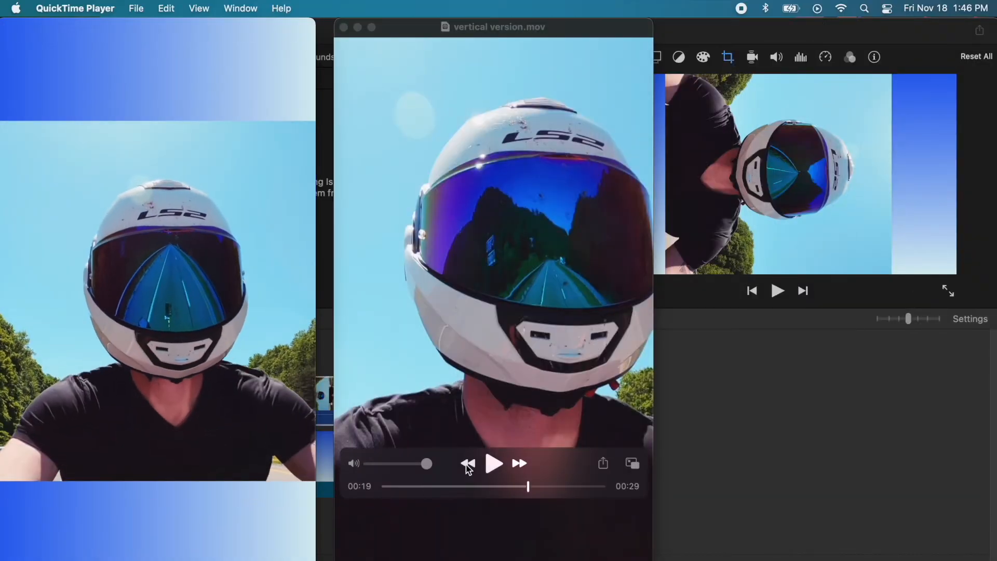
left_click(491, 464)
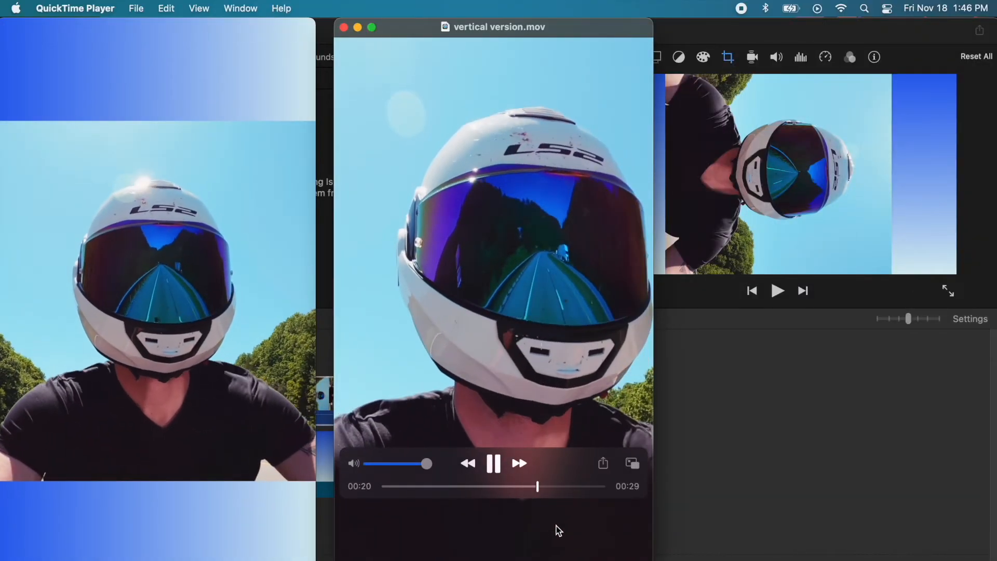
left_click(106, 257)
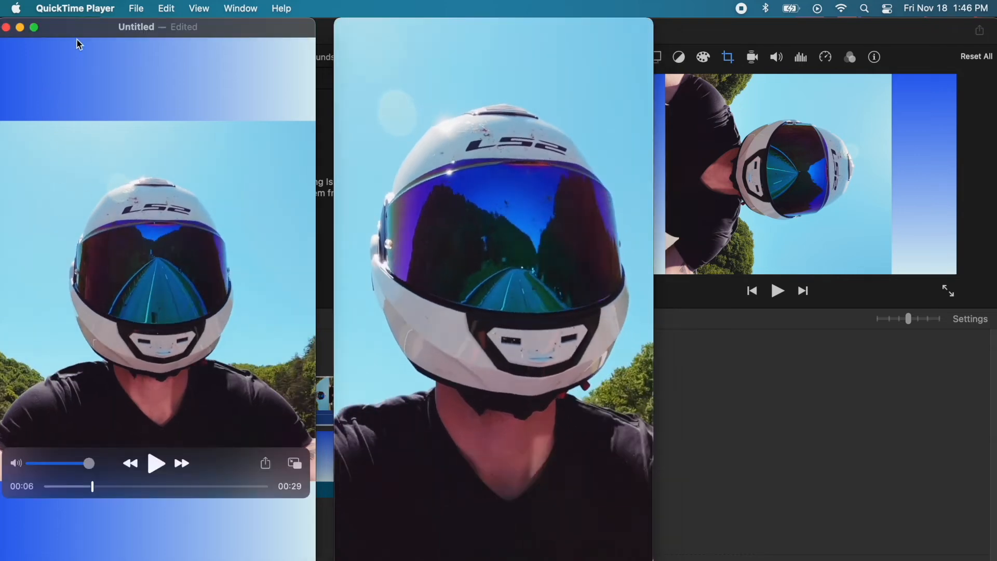
left_click(6, 27)
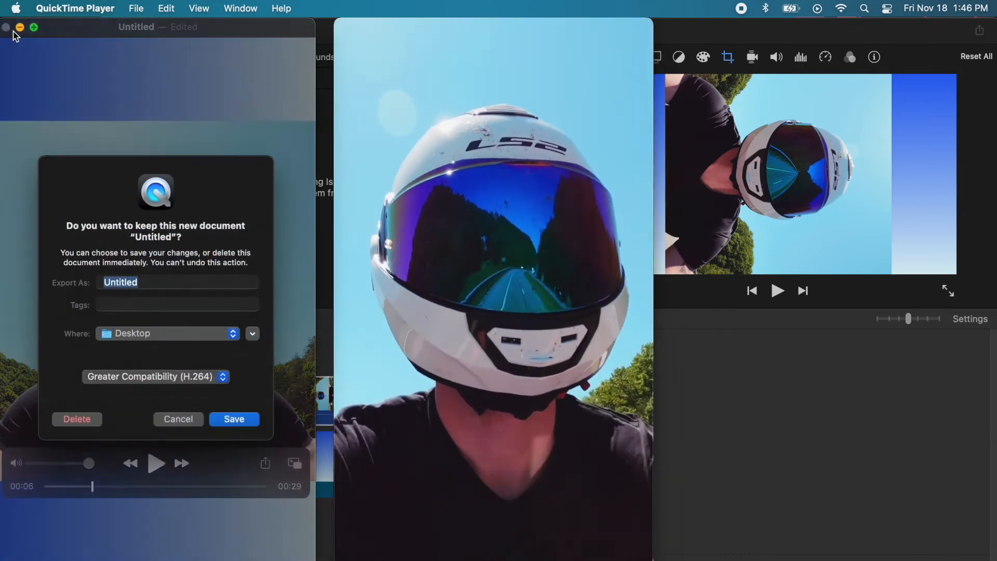
key("Return")
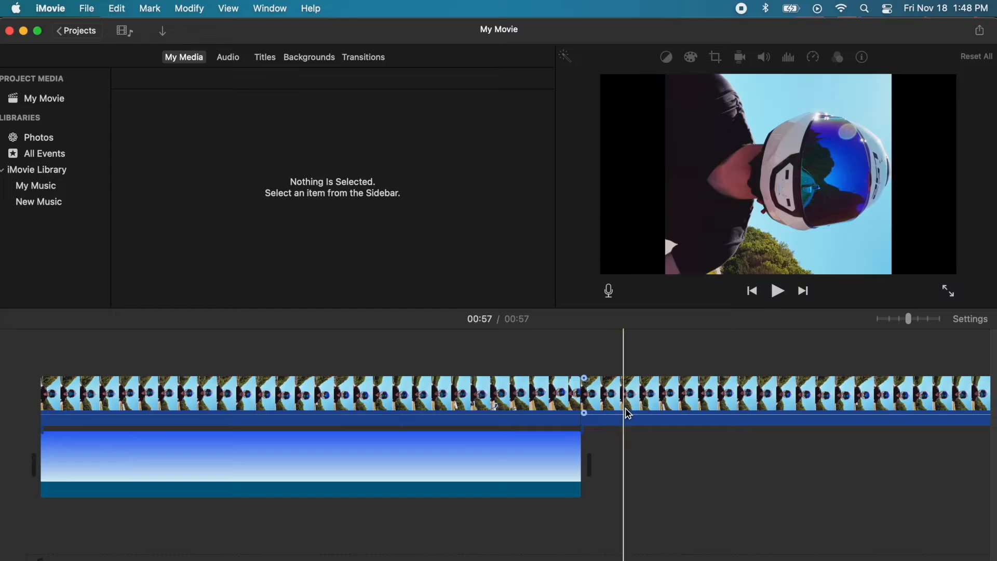
Step: Place the second helmet-cam clip after the gradient background and open its crop settings
left_click_drag(627, 410, 612, 459)
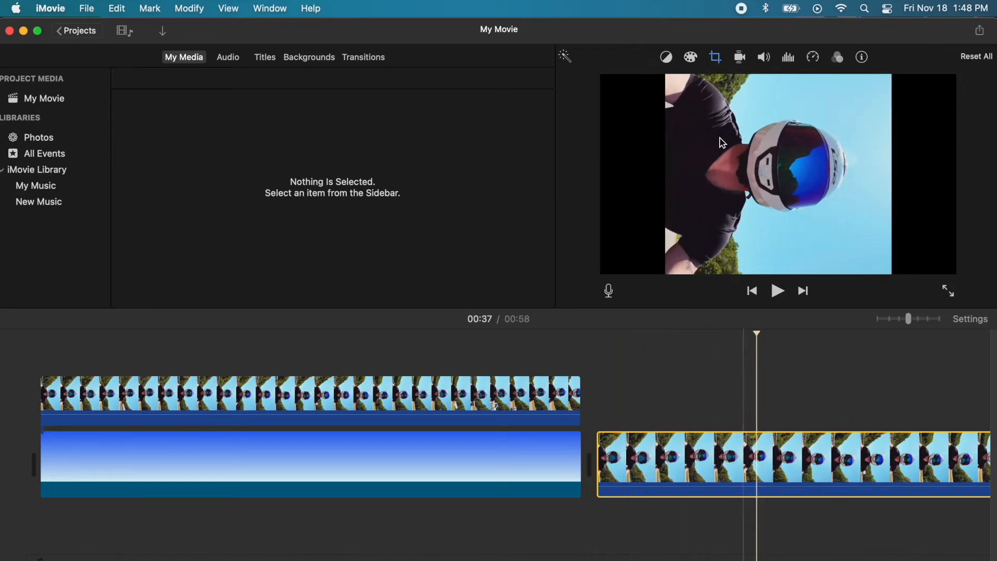
left_click(717, 58)
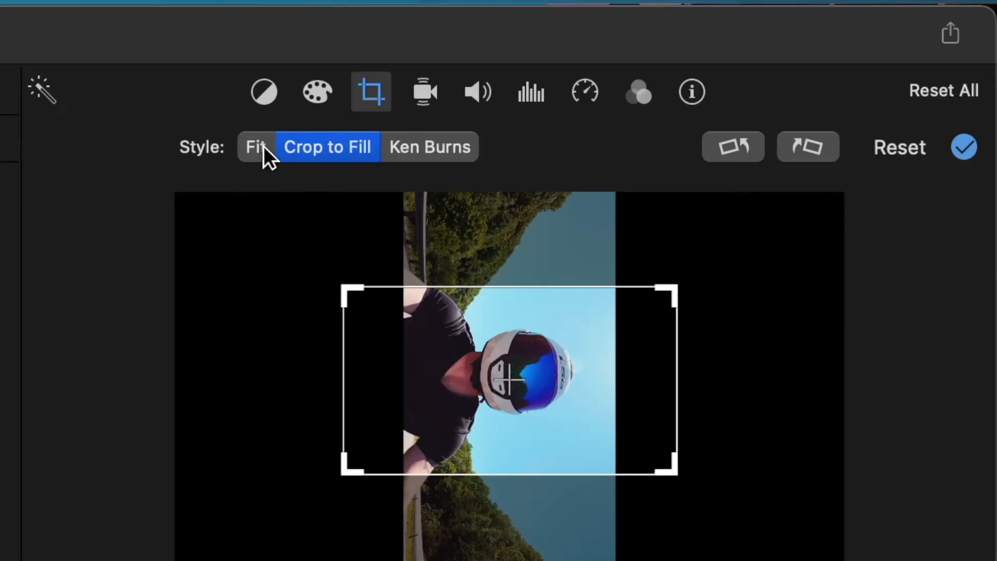
Step: Reset the second clip's crop, return to Crop to Fill, and frame the rider's helmet
left_click(256, 148)
left_click(340, 156)
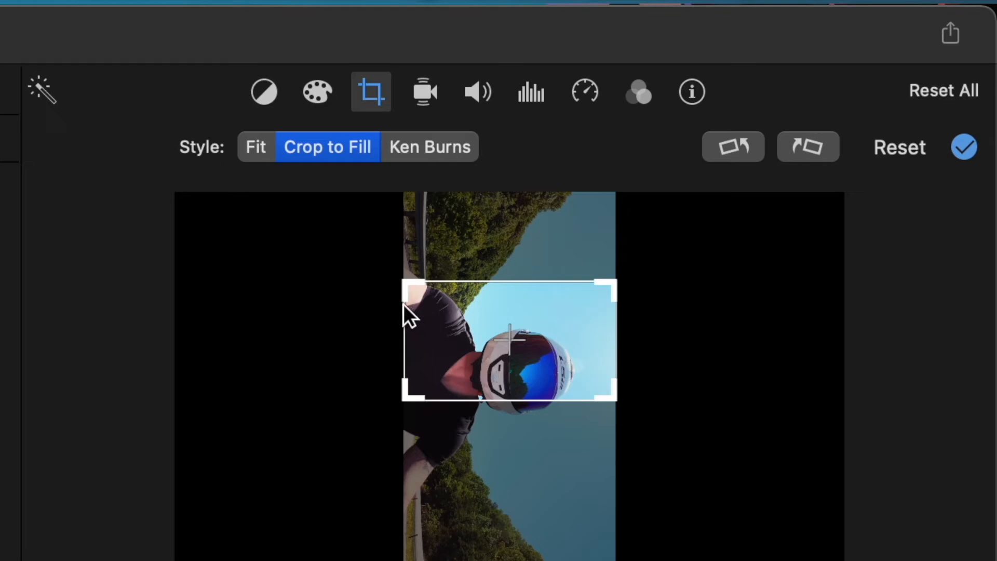
left_click_drag(514, 343, 519, 375)
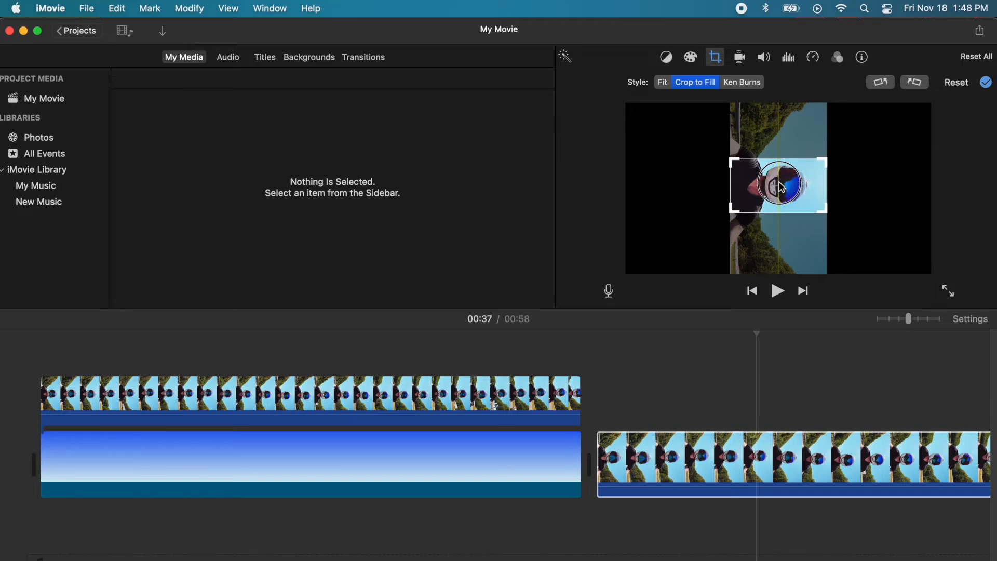
Step: Apply the crop to the second clip and preview its playback
left_click(617, 370)
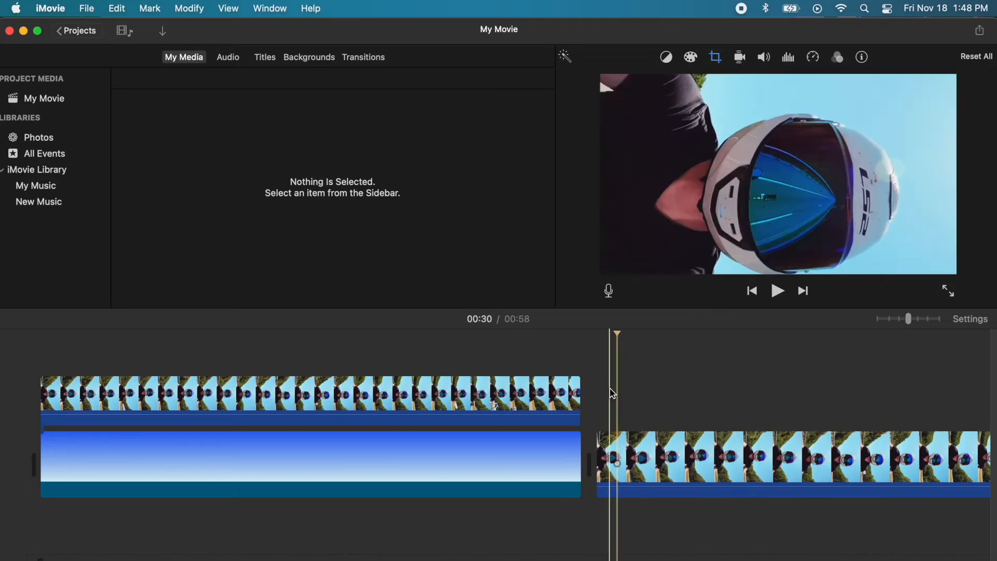
key("space")
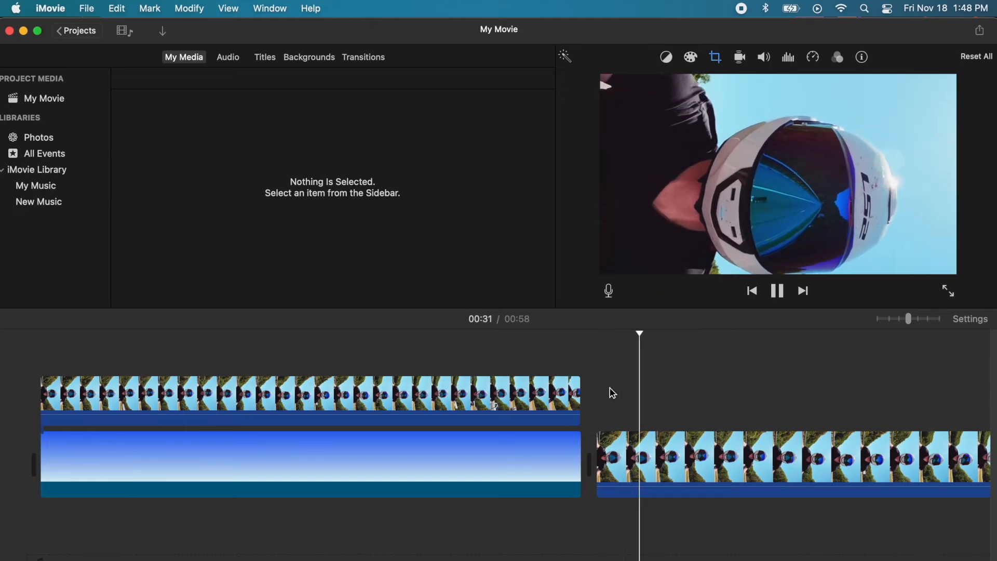
key("space")
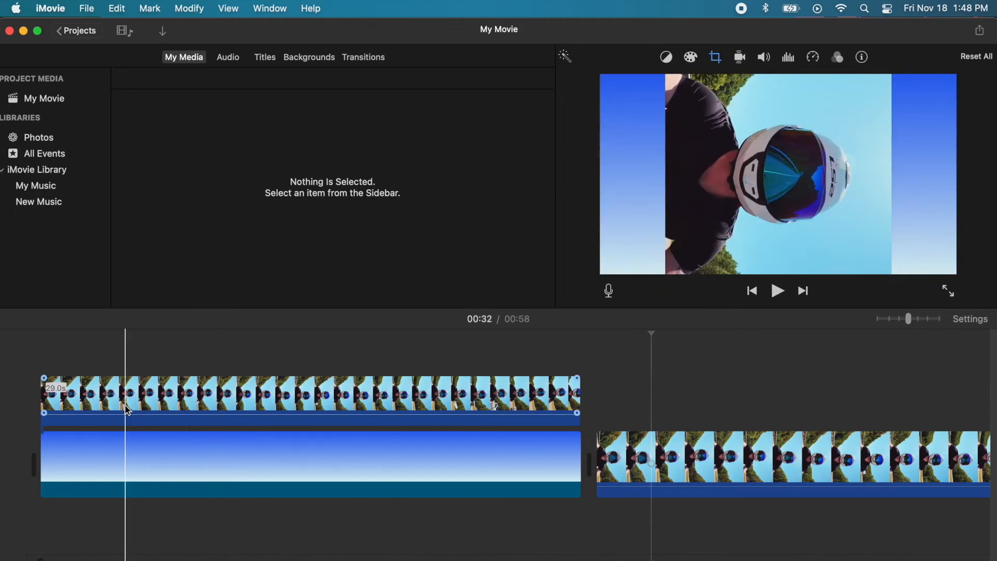
Step: Stack the connected helmet clip over the second copy and delete the blue gradient clip
left_click(90, 399)
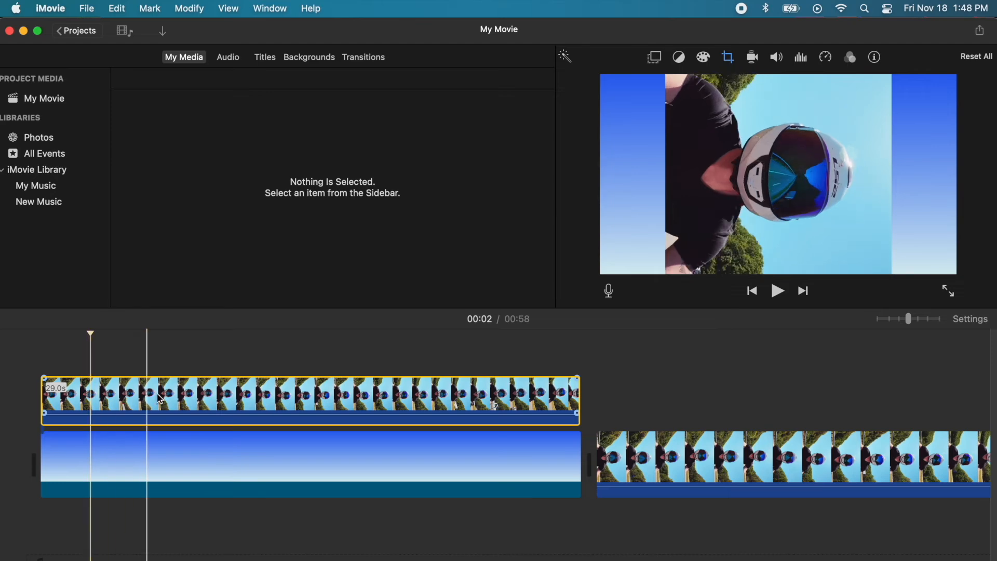
left_click_drag(91, 400, 635, 395)
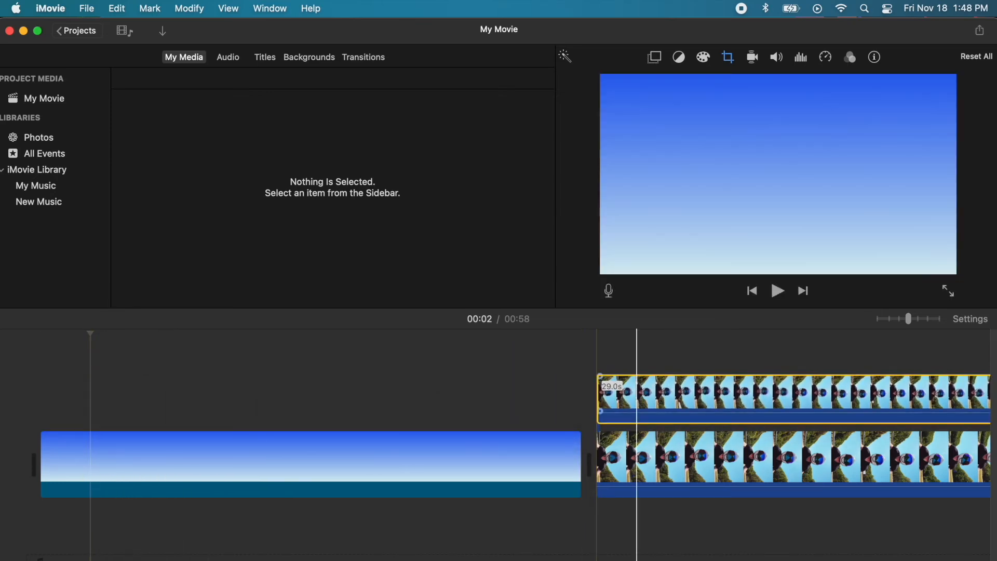
left_click(373, 456)
key("Delete")
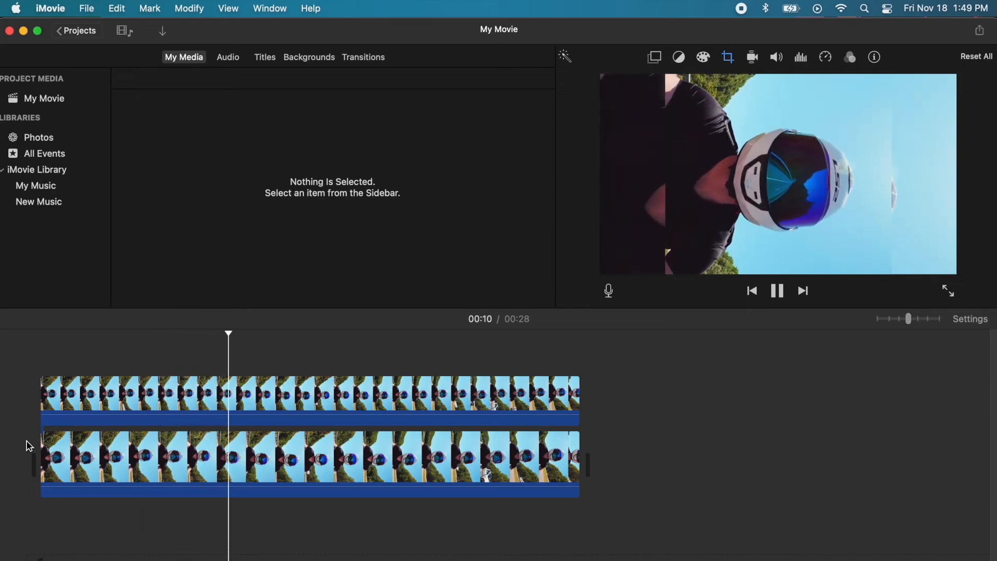
key("space")
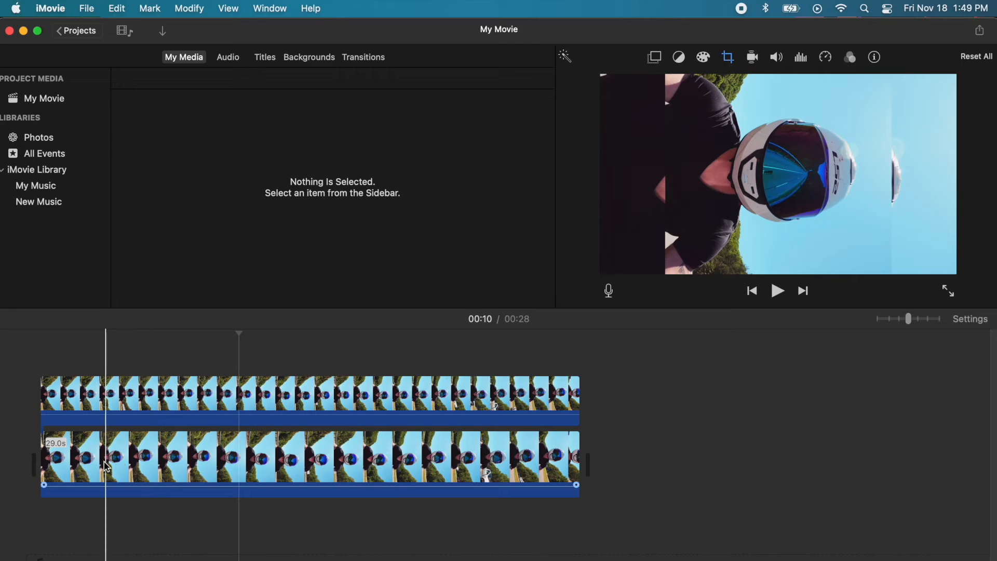
Step: Give the lower helmet clip the Vintage clip filter and preview the faded look
left_click(86, 467)
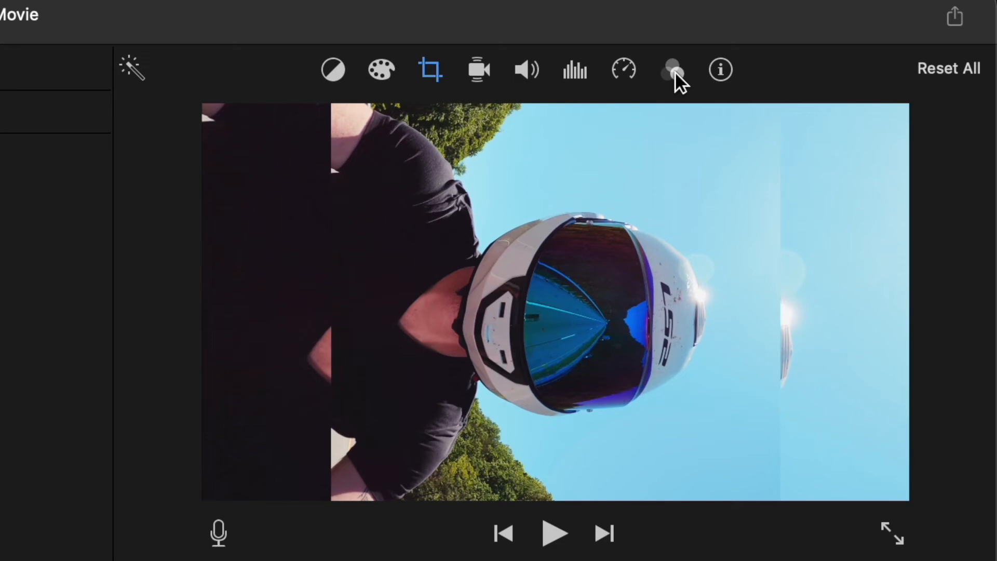
left_click(841, 63)
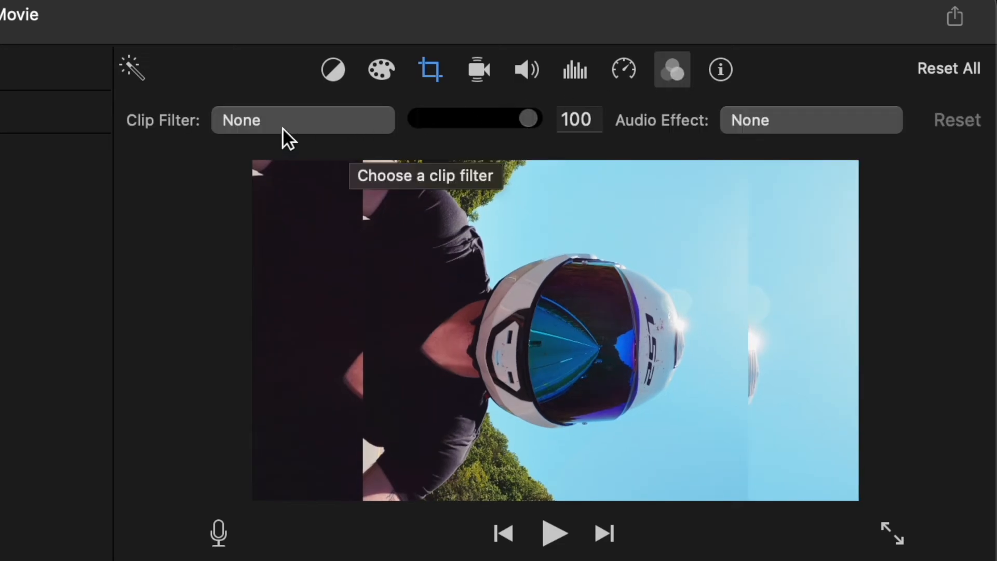
left_click(301, 120)
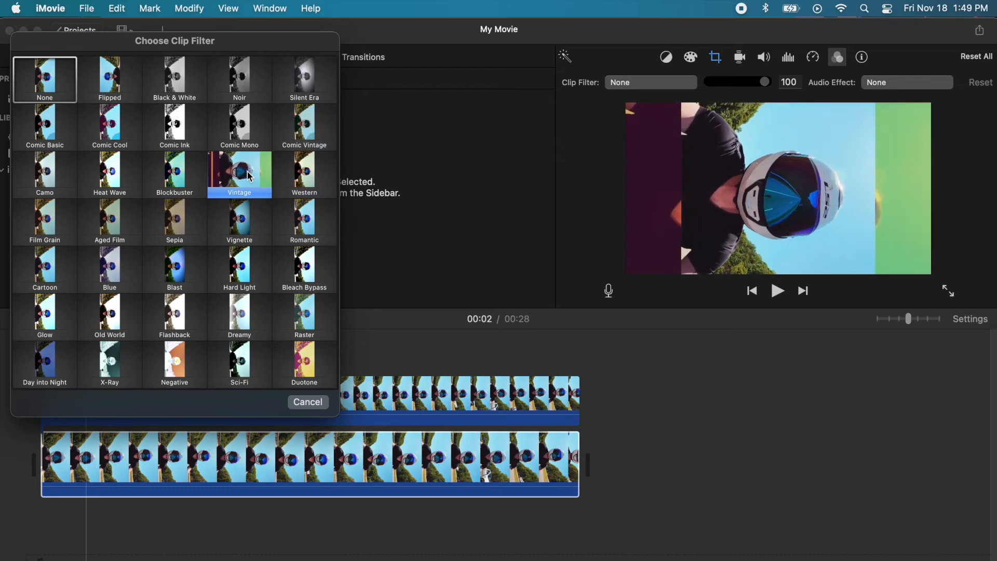
left_click(250, 176)
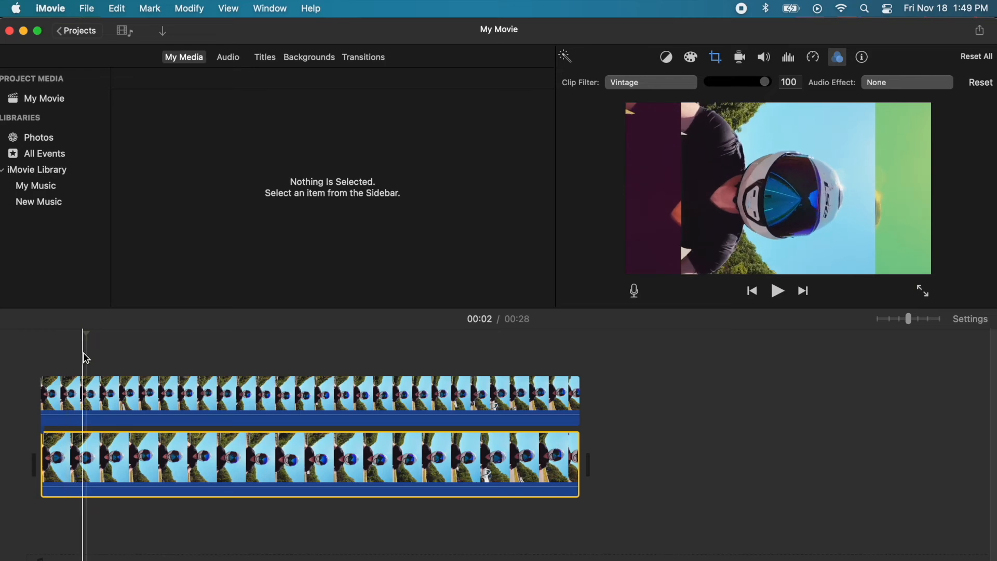
key("space")
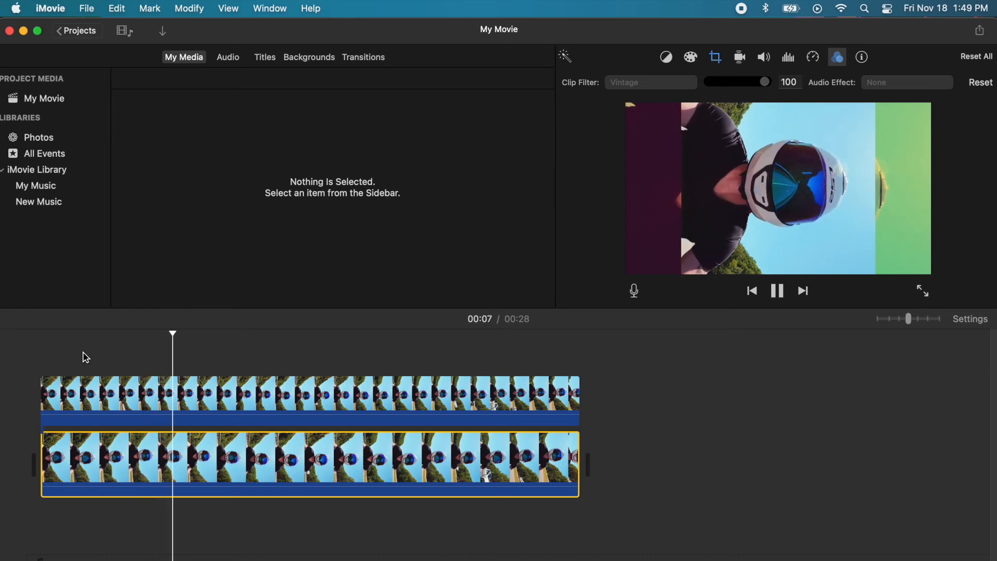
key("space")
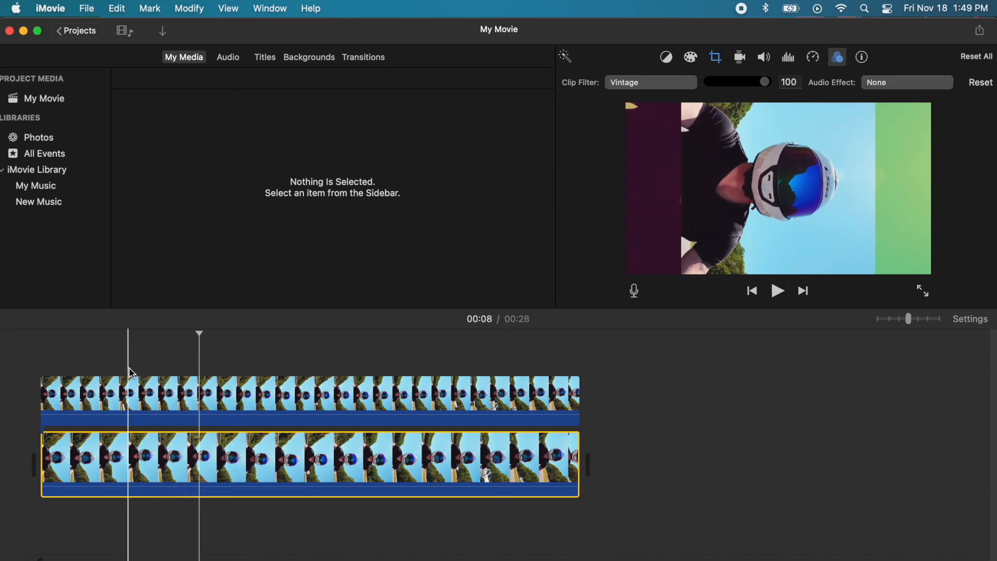
Step: Nudge the upper clip's Crop to Fill frame slightly upward, then replay from the start
left_click(179, 394)
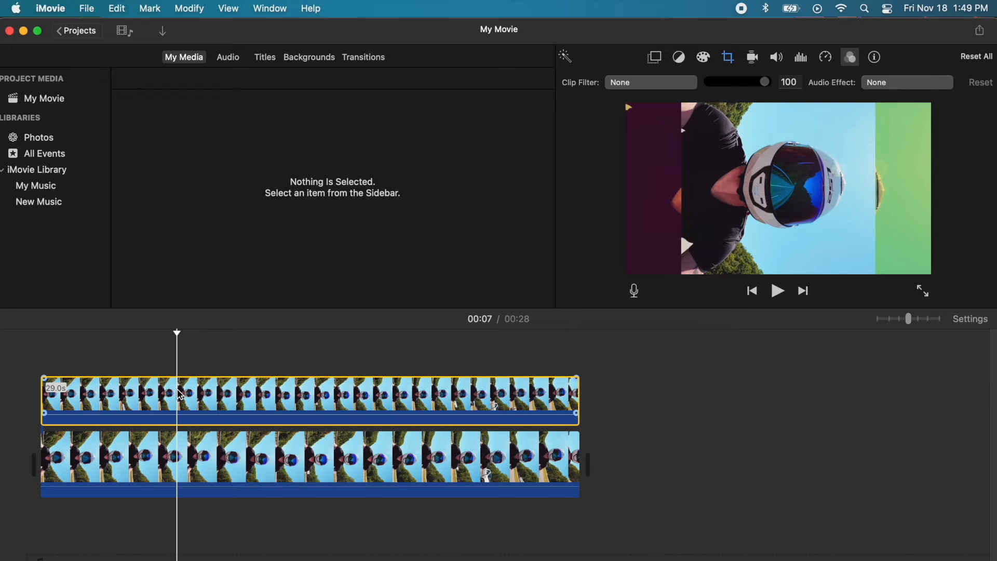
left_click(727, 58)
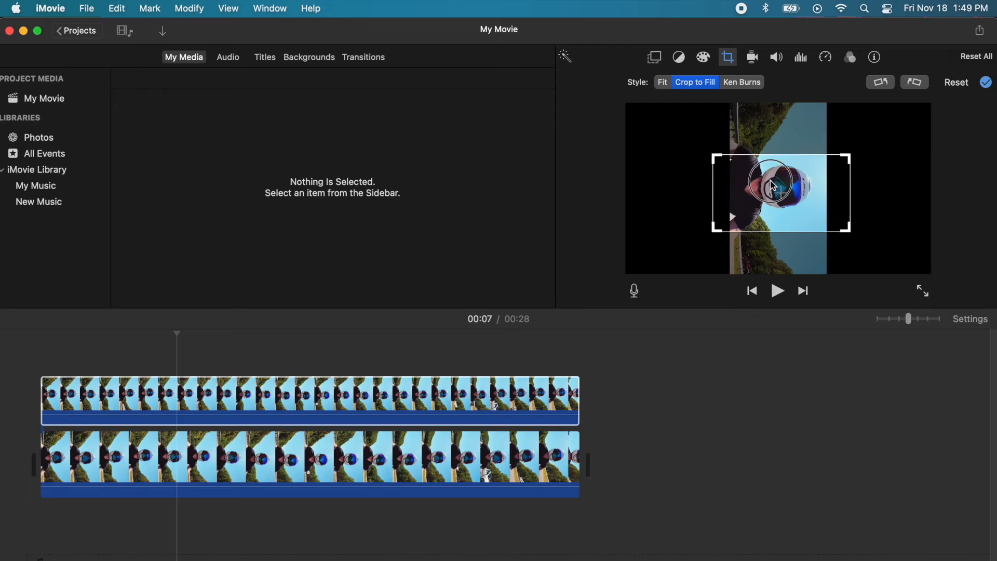
left_click_drag(772, 183, 772, 180)
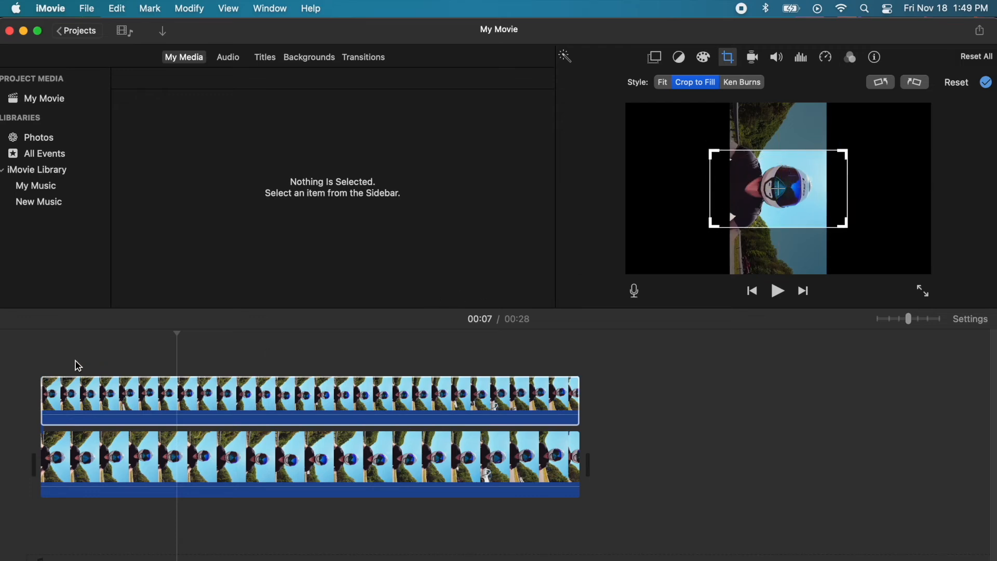
left_click(42, 367)
key("space")
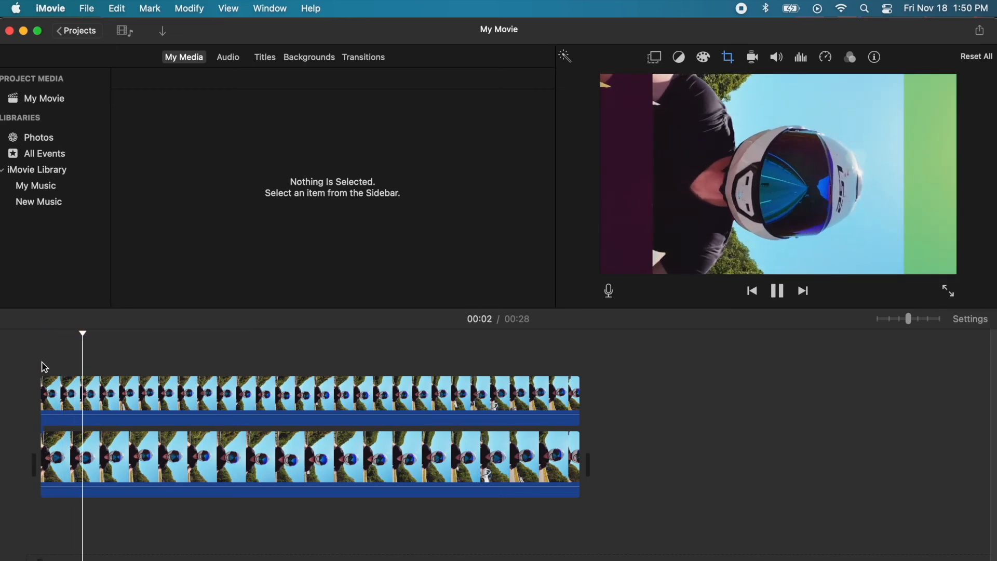
Step: Export the movie as a file named 'vertical with color' to the Desktop
key("space")
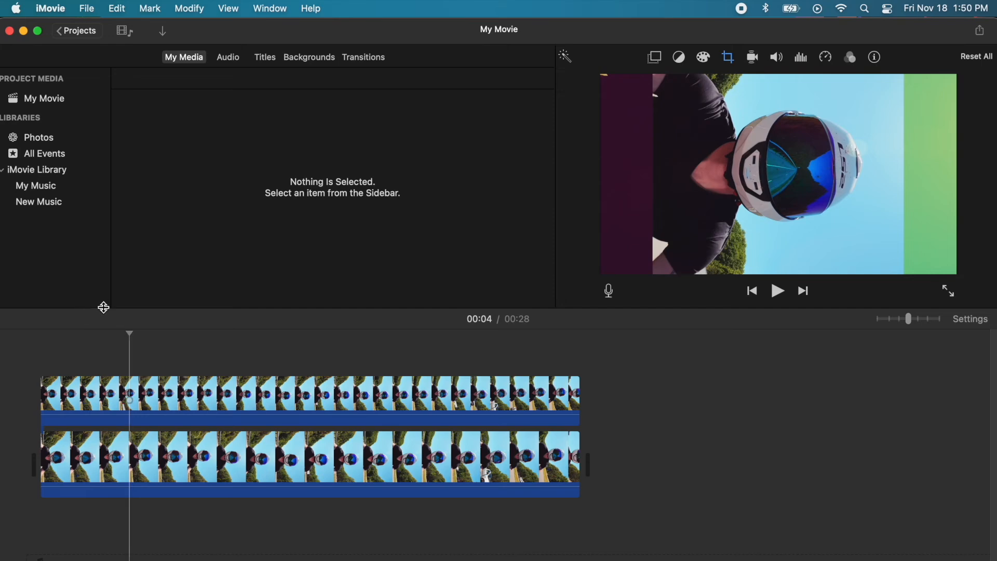
left_click(86, 341)
left_click(78, 9)
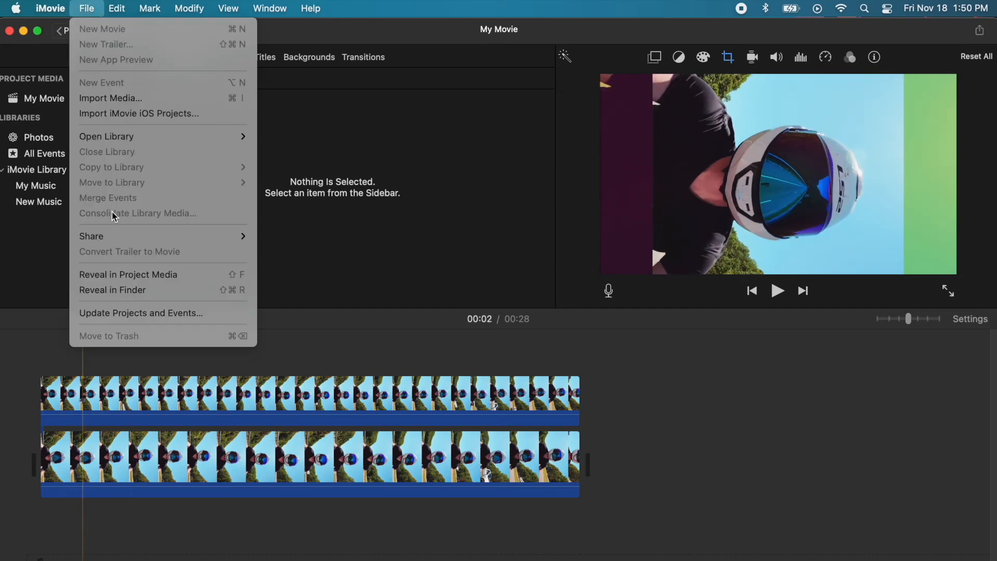
mouse_move(120, 239)
left_click(283, 284)
left_click(725, 362)
type("vertical with color")
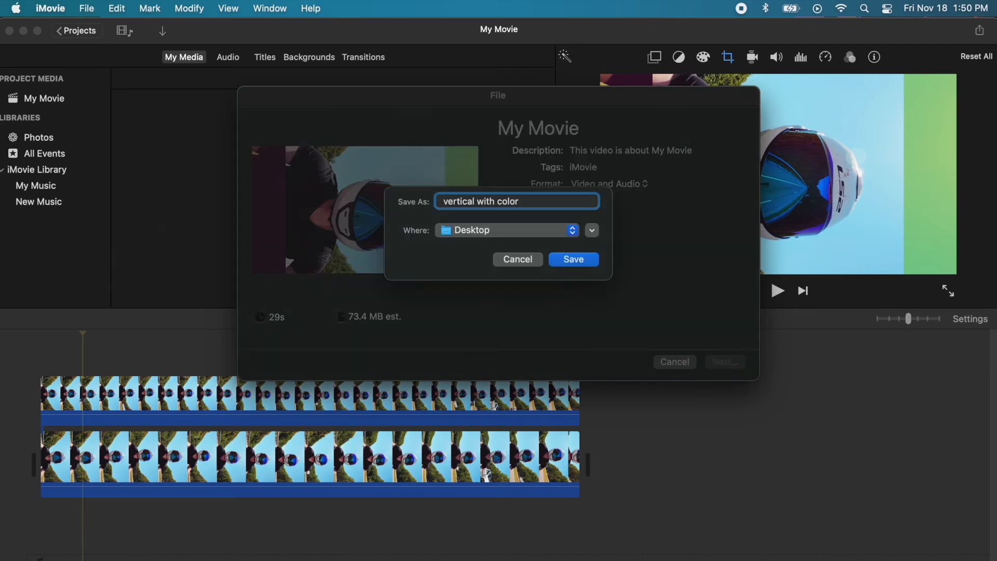
key("Return")
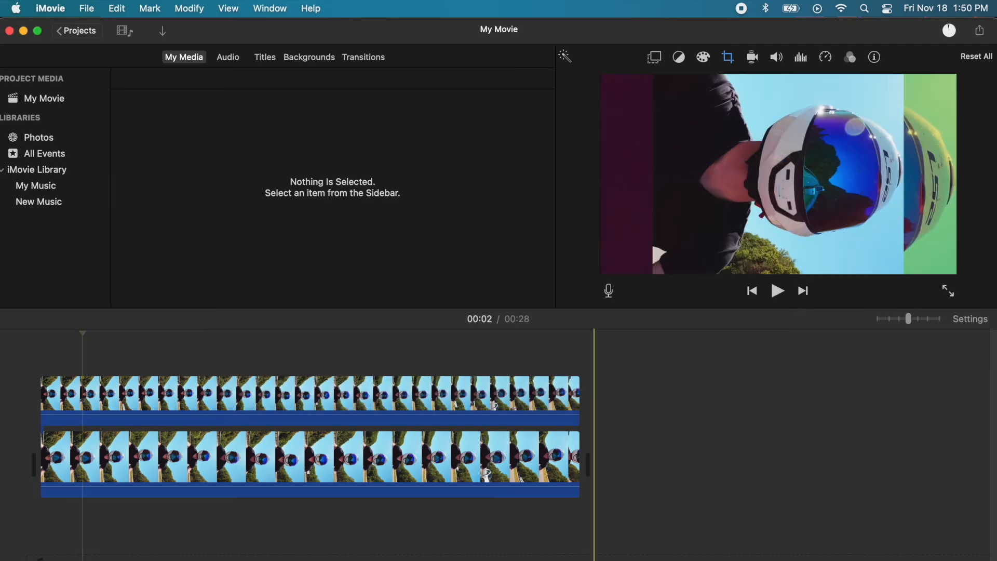
Step: Open vertical with color.mp4 in QuickTime and rotate it left to portrait
key("F11")
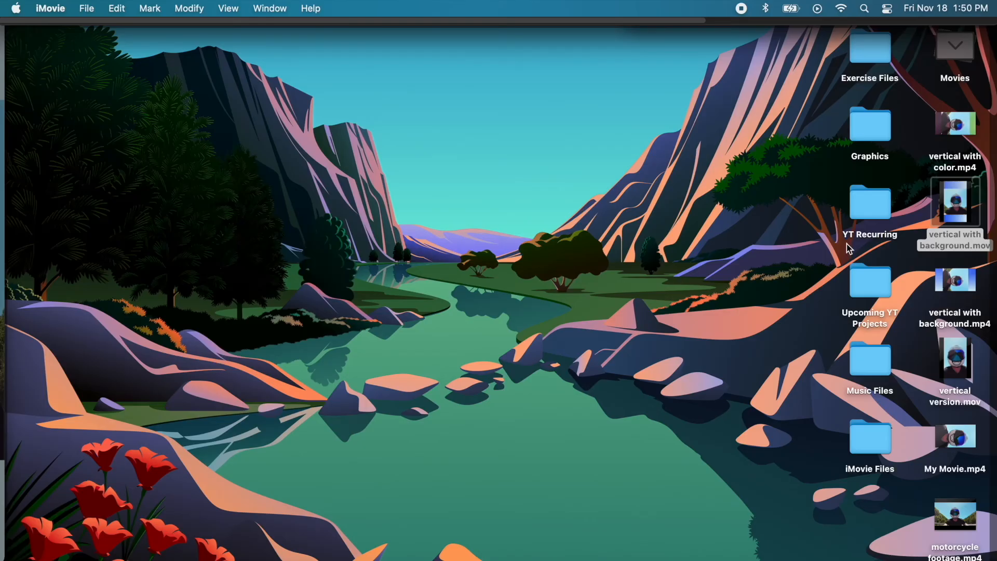
double_click(940, 135)
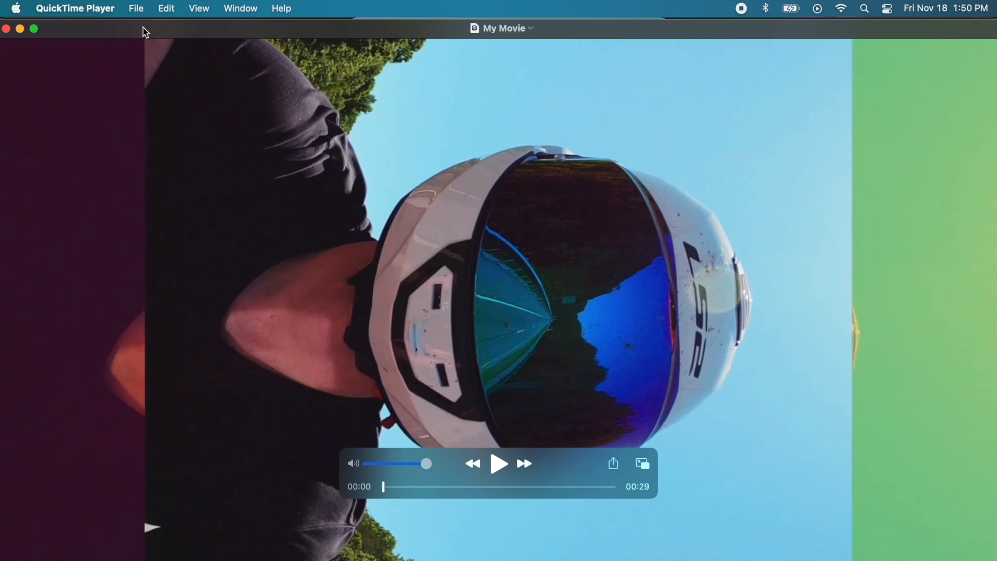
left_click(166, 8)
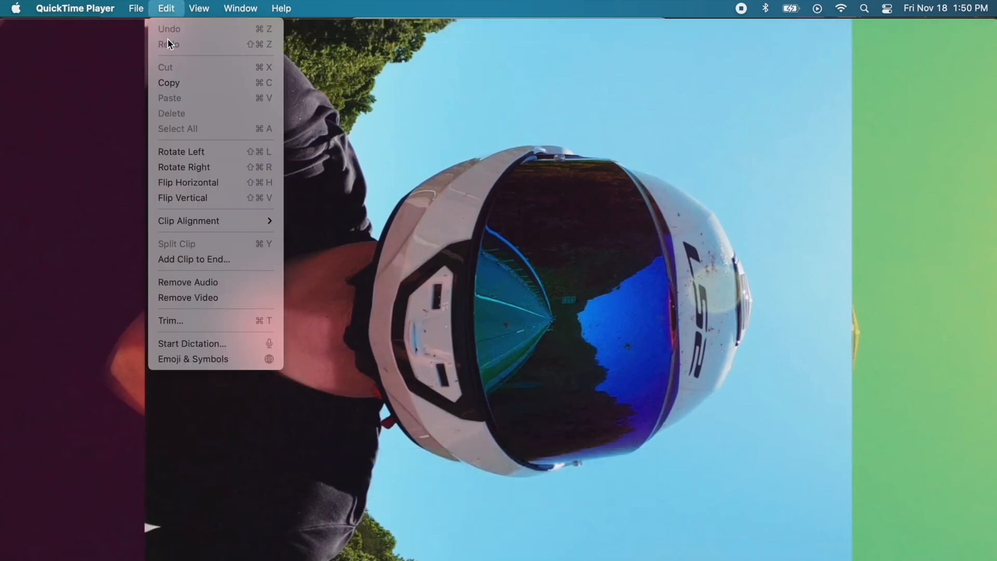
left_click(190, 152)
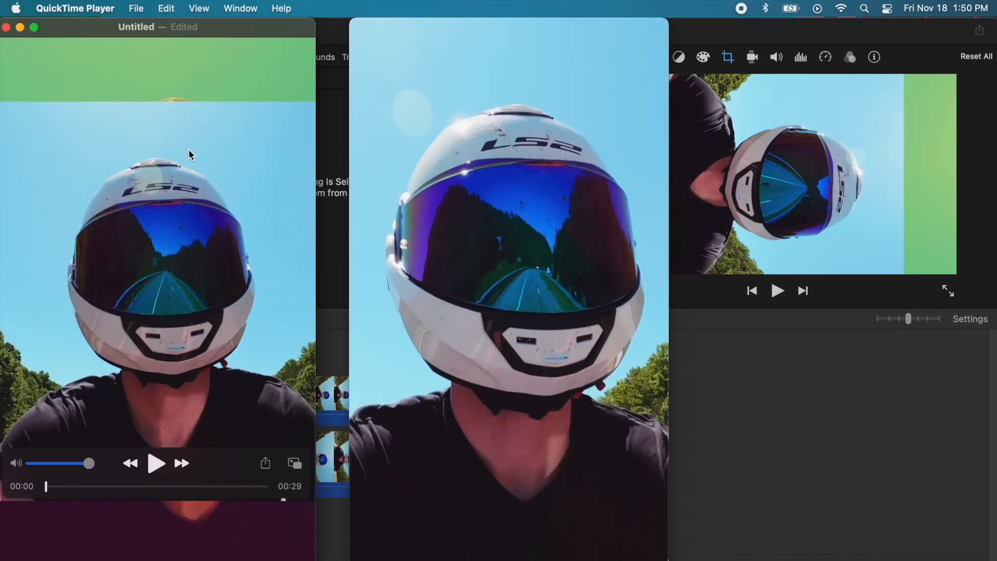
Step: Save the rotated copy as 'vertical with color final.mov' and move its window right
left_click(7, 27)
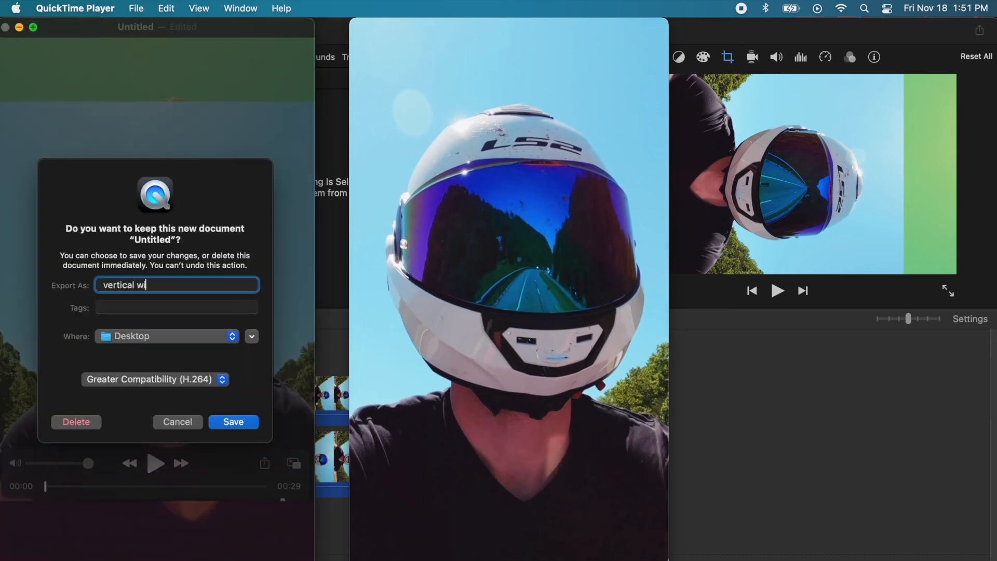
type("vertical with co")
key("Return")
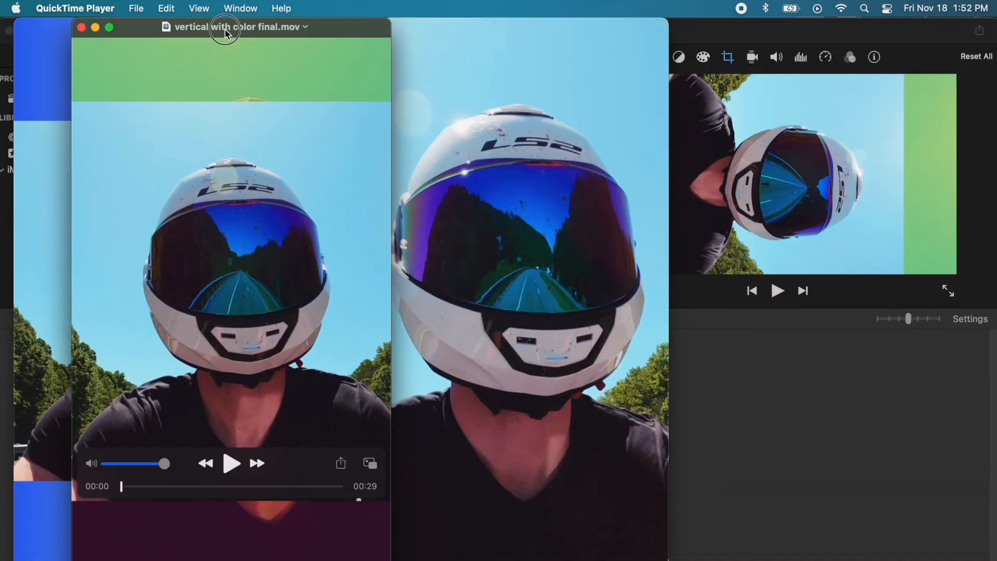
left_click_drag(225, 34, 858, 33)
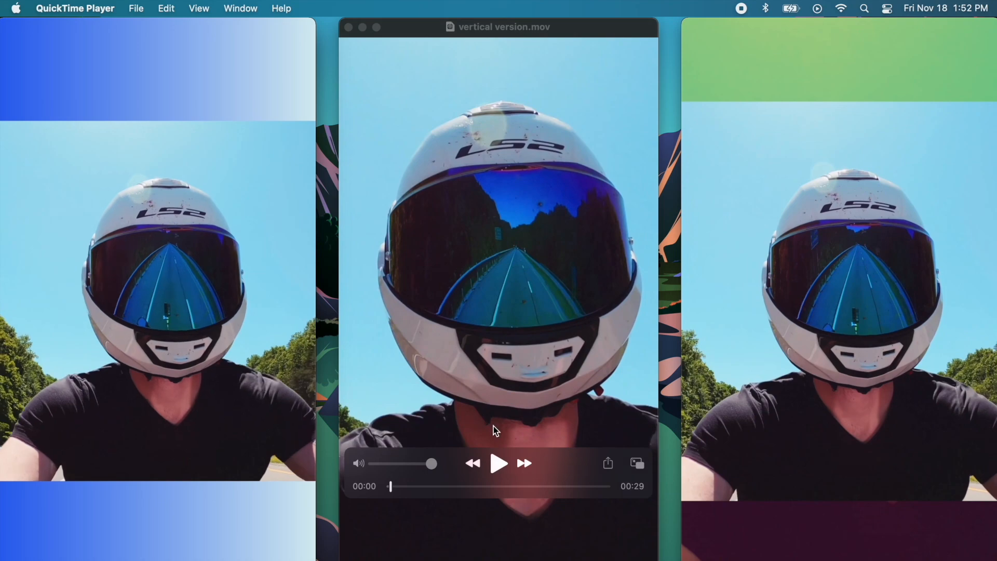
Step: Play vertical with color final.mov next to vertical version.mov for comparison
left_click(496, 463)
left_click(818, 446)
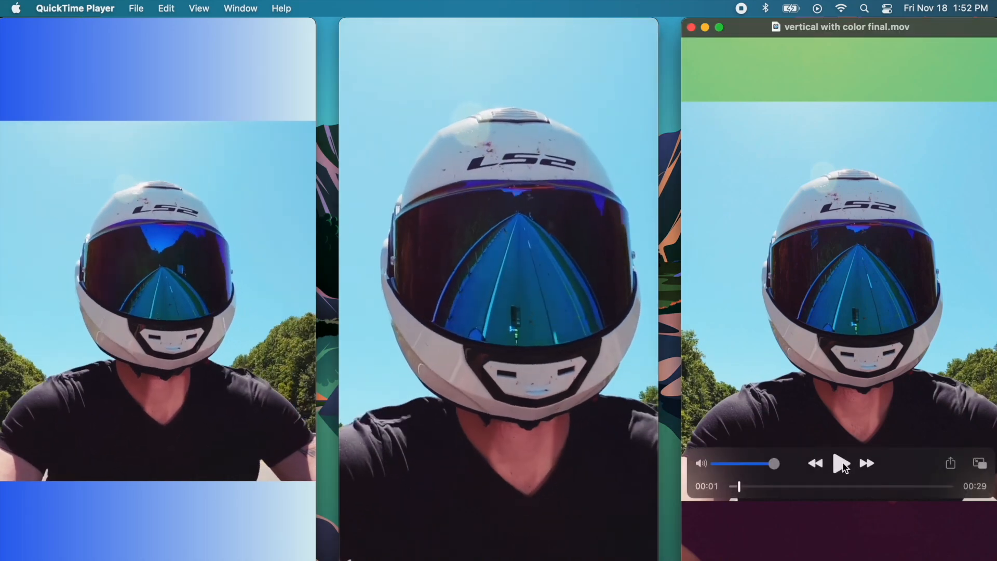
left_click(841, 463)
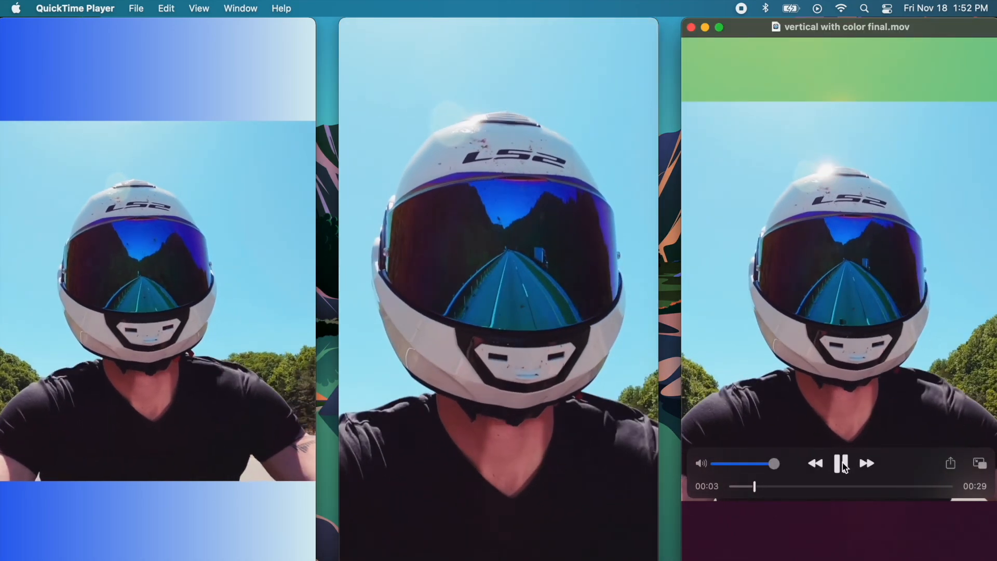